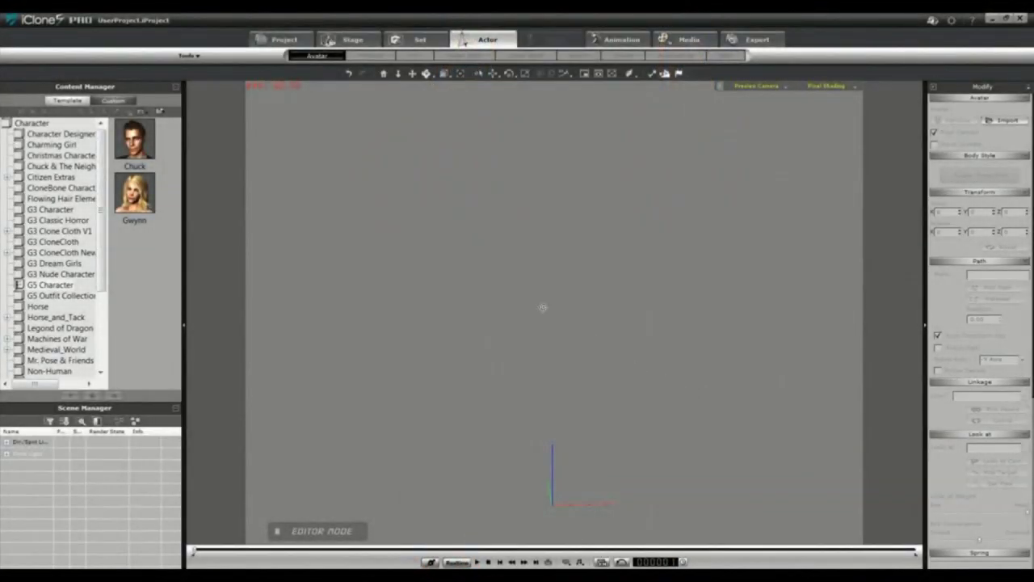
Step: Load the Gwynn avatar into the scene and browse the Upper Body templates
double_click(135, 192)
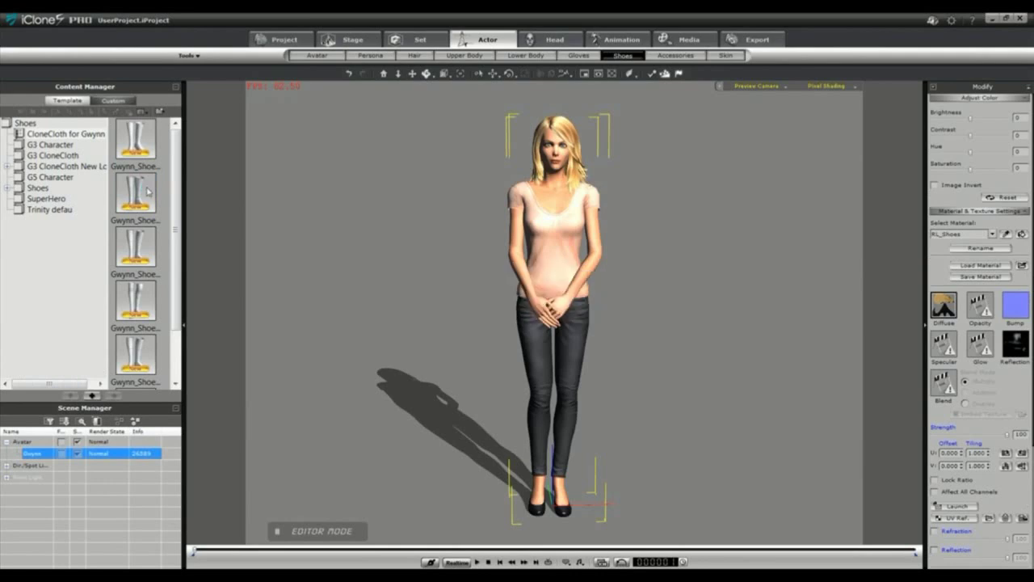
left_click(477, 57)
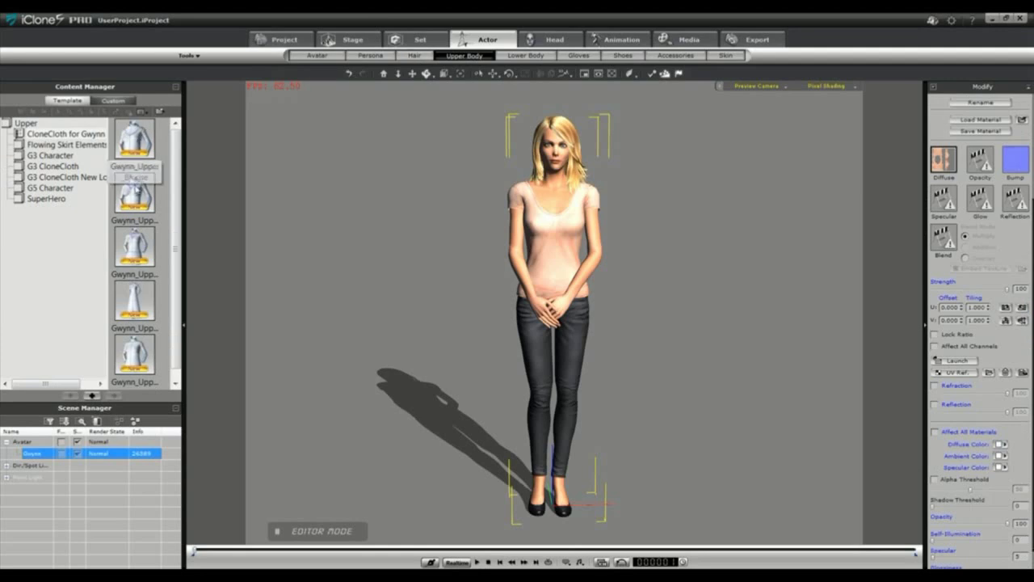
scroll(178, 278, "down", 1)
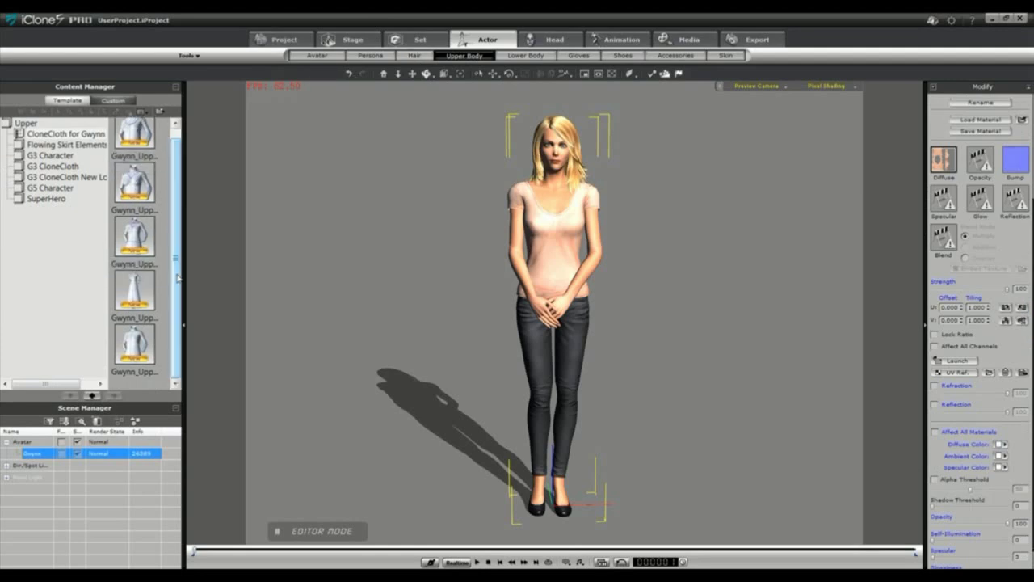
Step: Browse the Lower Body and Shoes template lists
left_click(535, 56)
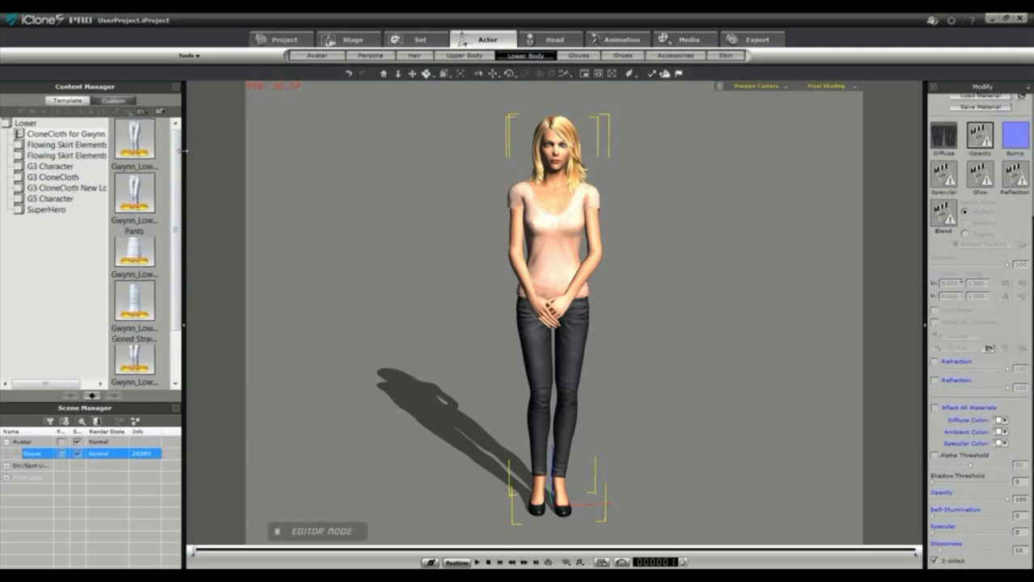
scroll(173, 217, "down", 3)
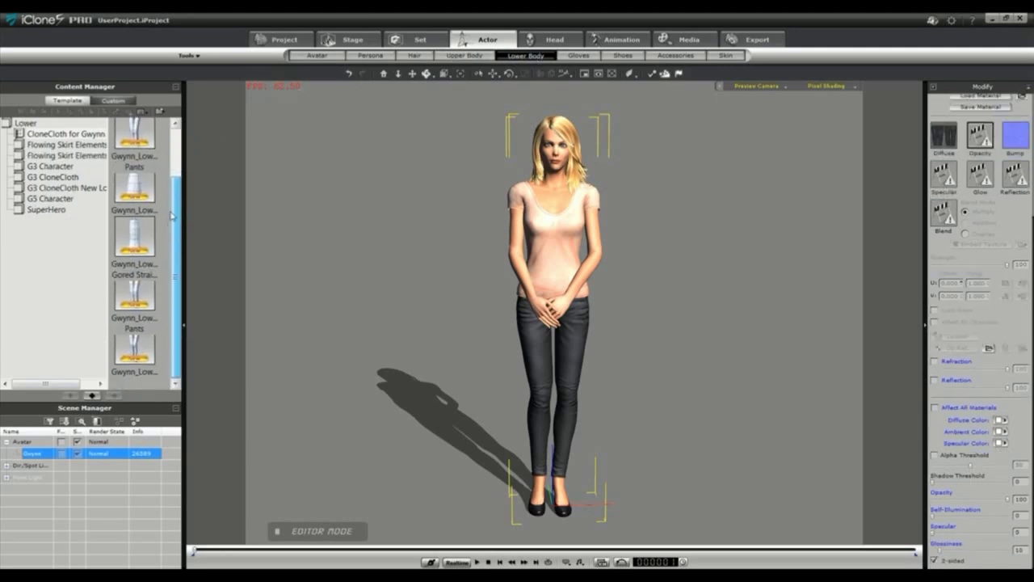
scroll(171, 215, "up", 3)
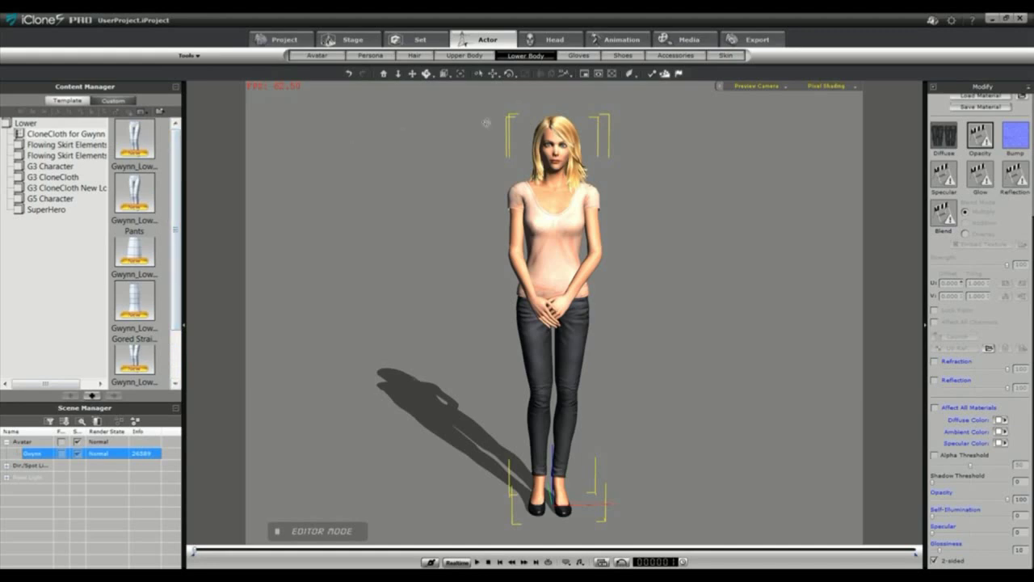
left_click(623, 55)
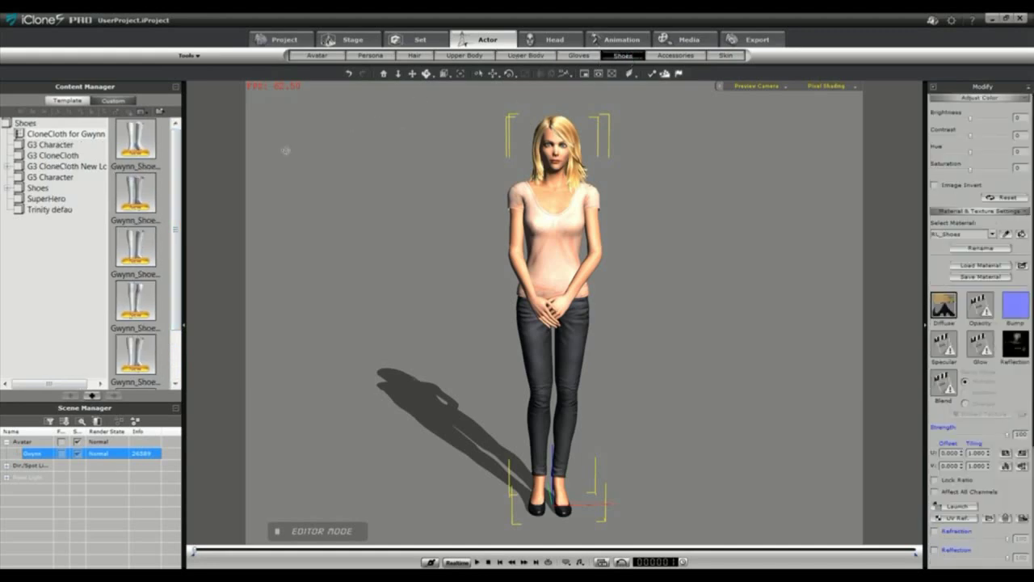
scroll(162, 234, "down", 1)
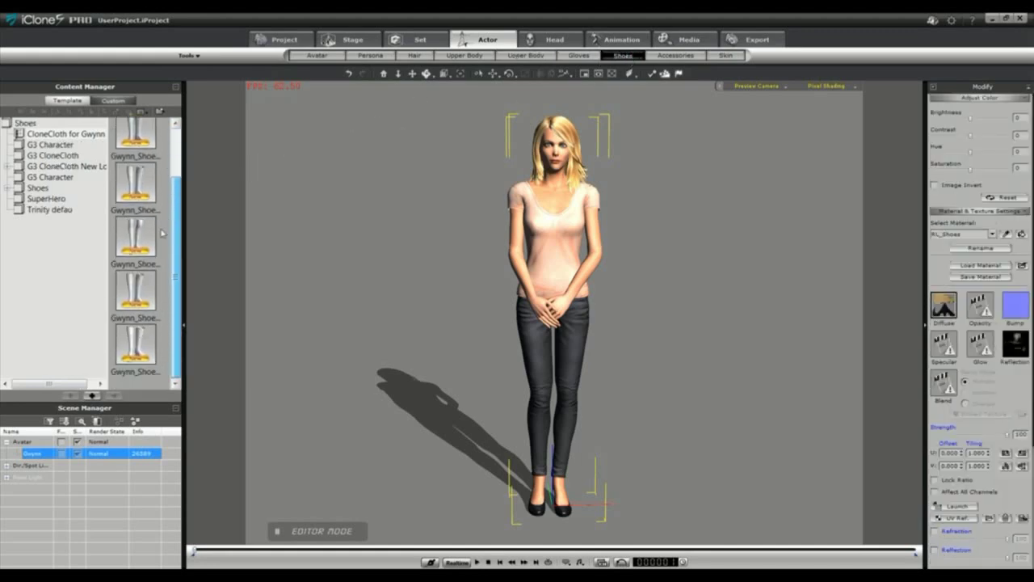
scroll(165, 234, "up", 2)
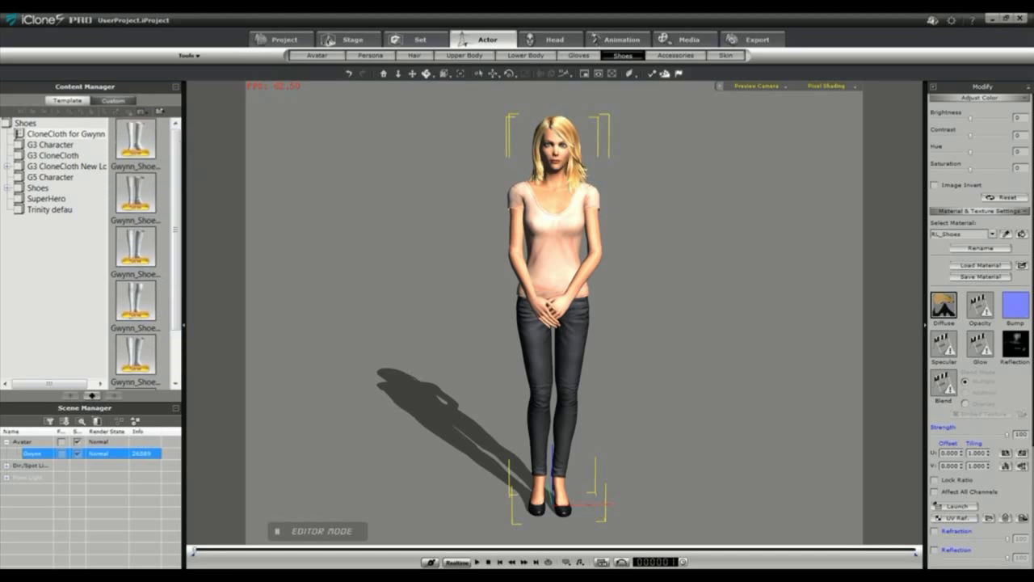
Step: Dress Gwynn in the first upper-body CloneCloth template and the white template trousers
left_click(462, 55)
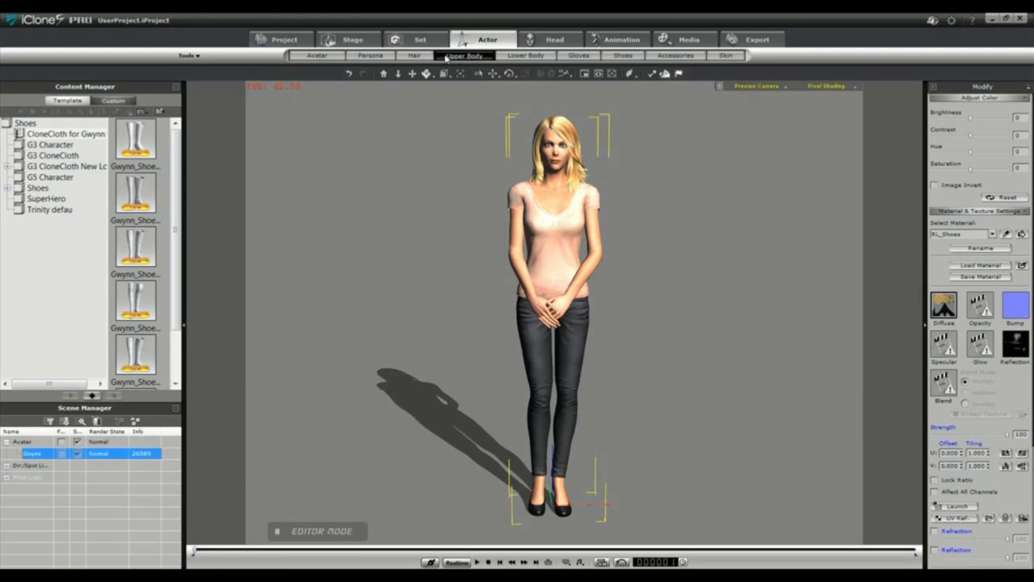
double_click(137, 139)
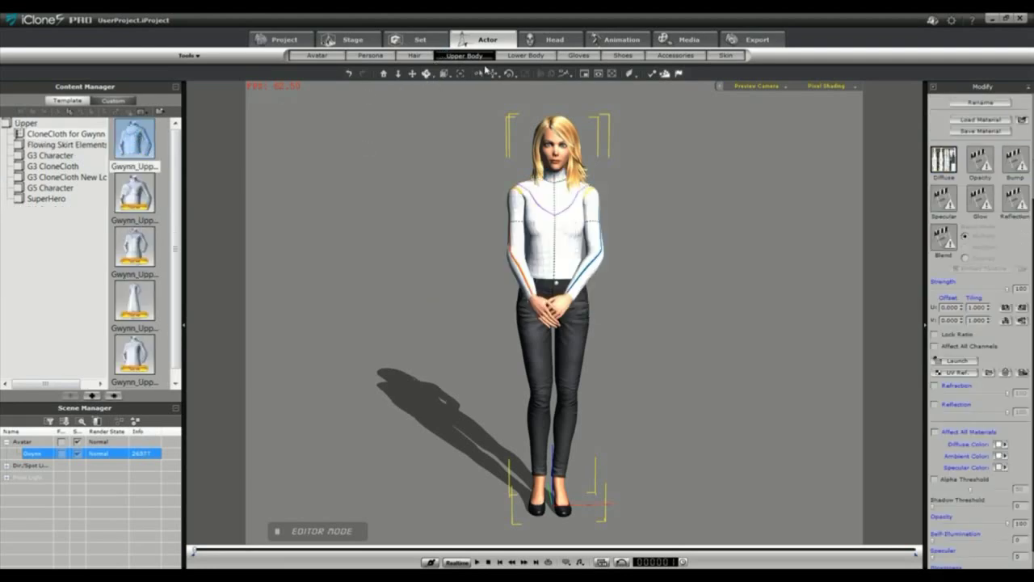
left_click(524, 56)
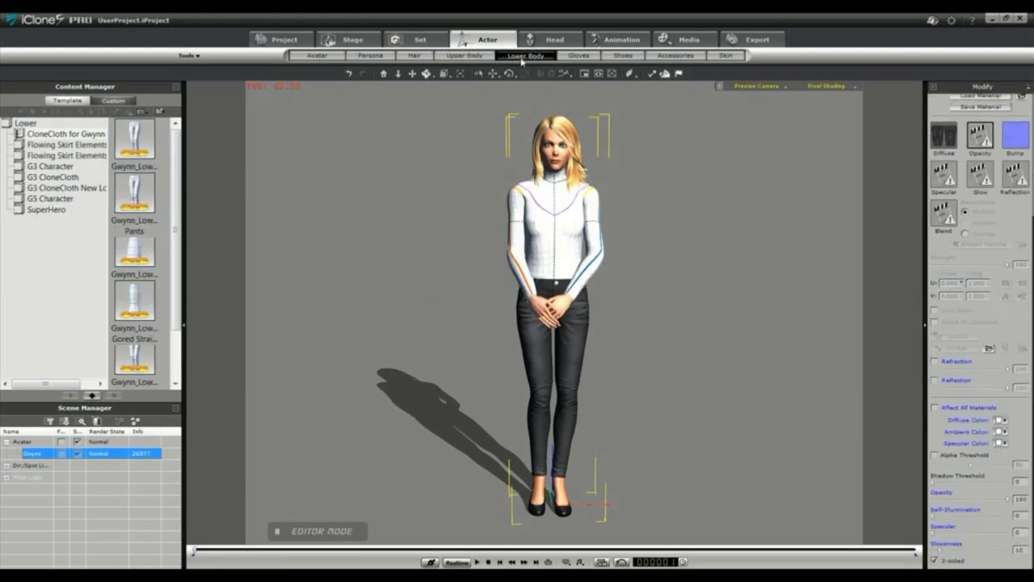
left_click(141, 139)
double_click(140, 139)
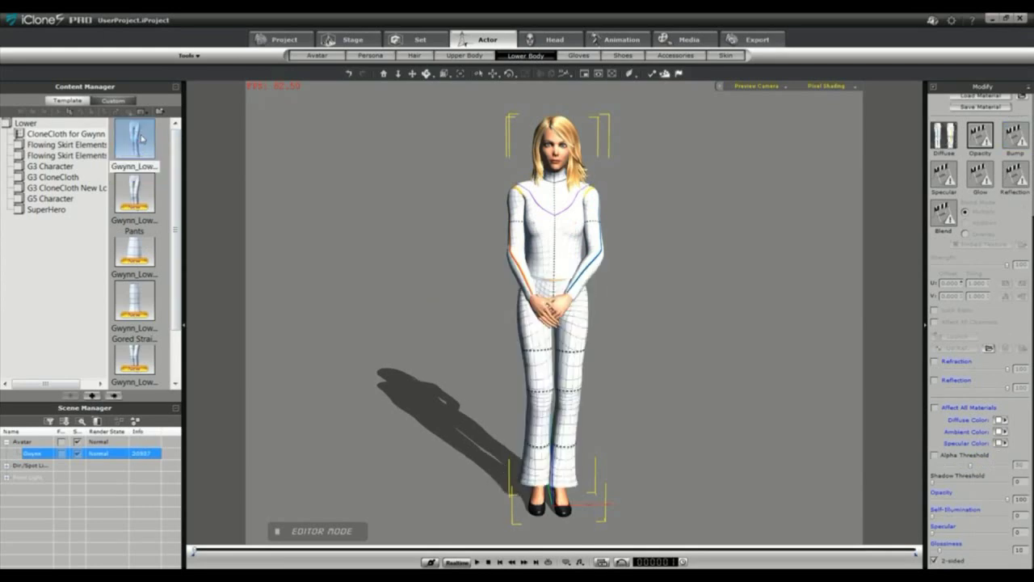
double_click(139, 186)
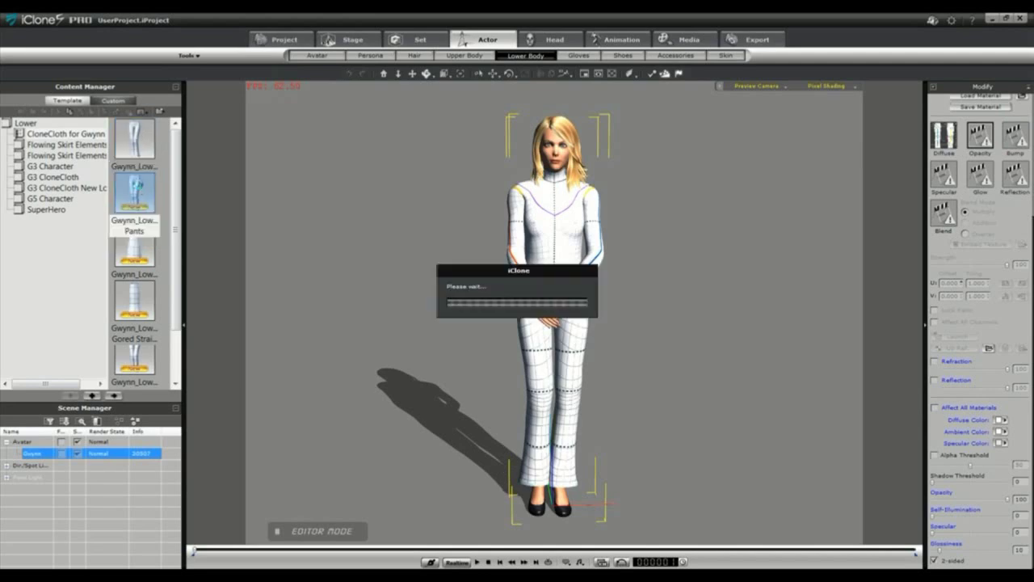
double_click(138, 246)
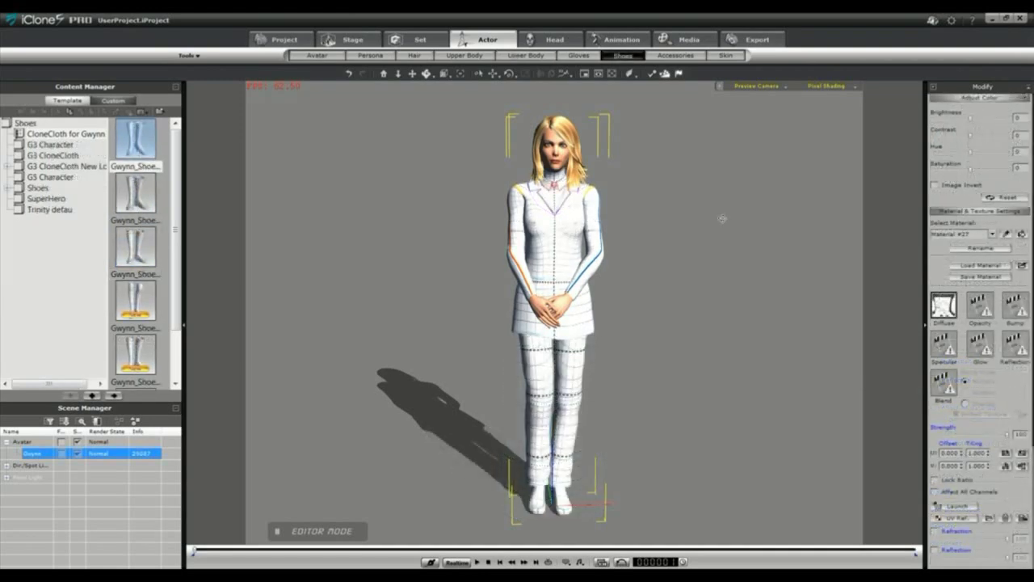
left_click(465, 56)
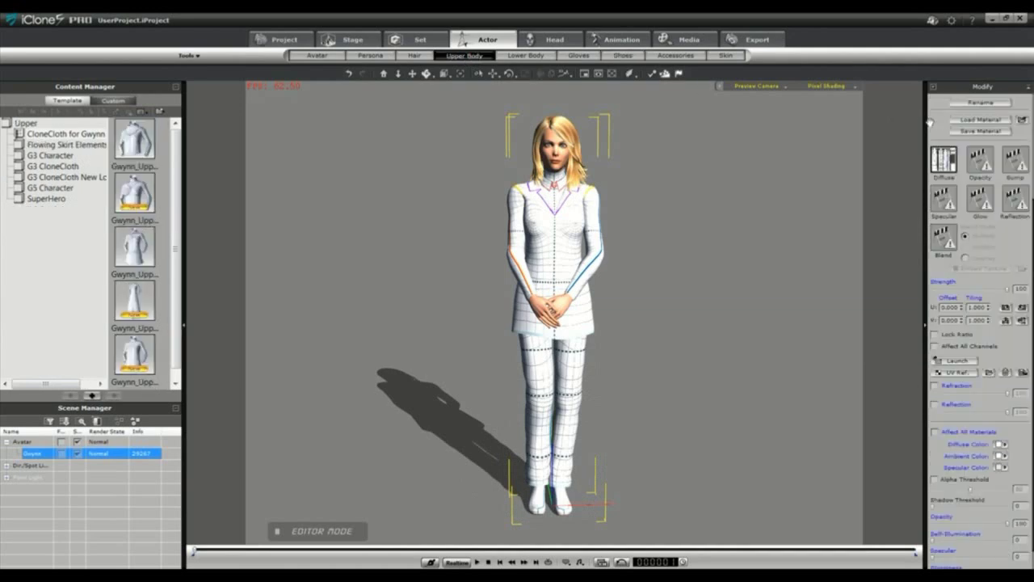
Step: Load Gwynn_Upper_Jacket A.iMtl from CloneCloth for Gwynn > Upper onto Gwynn's top
left_click(964, 120)
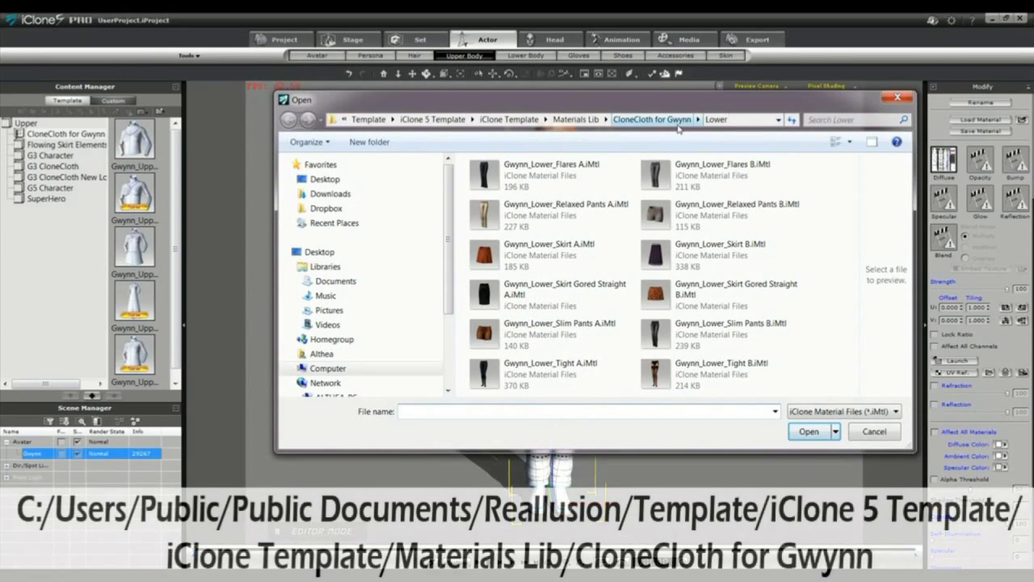
left_click(669, 126)
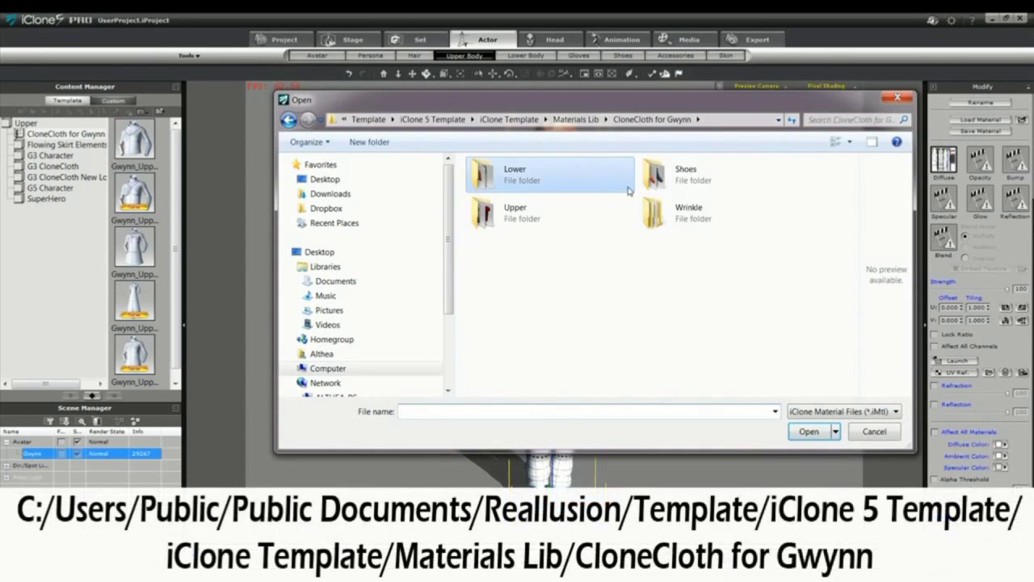
double_click(517, 212)
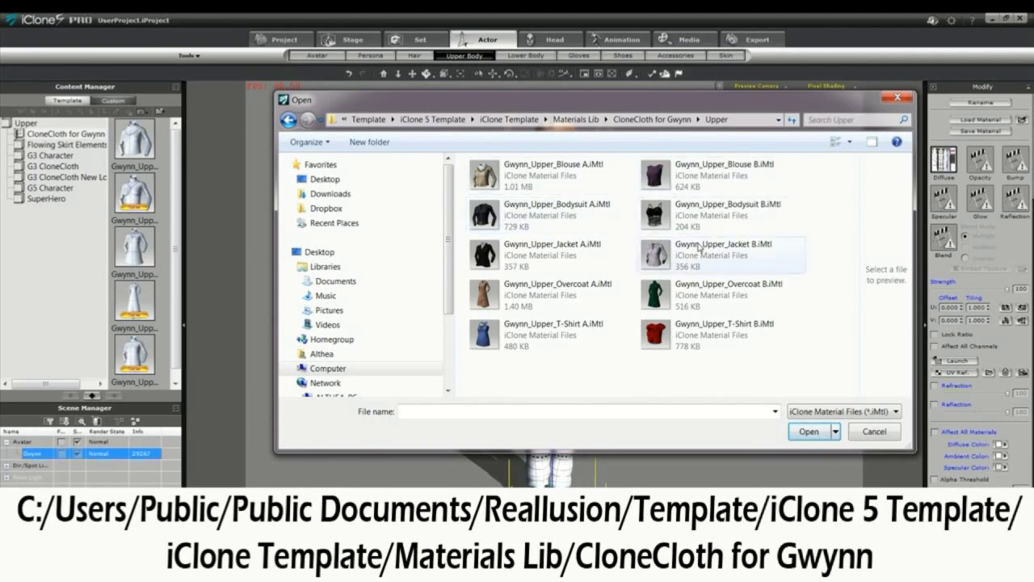
left_click(677, 257)
left_click(527, 253)
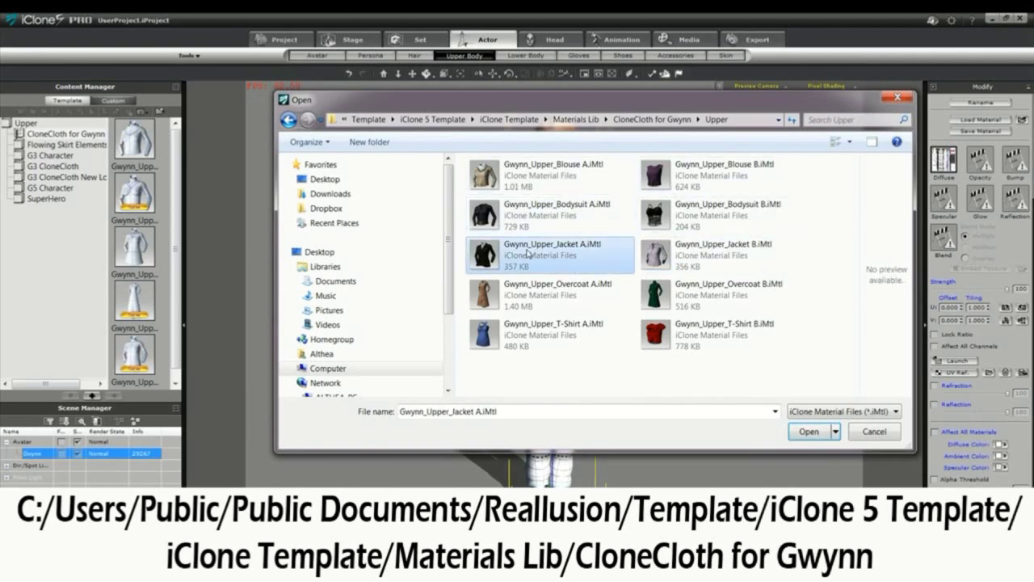
left_click(800, 429)
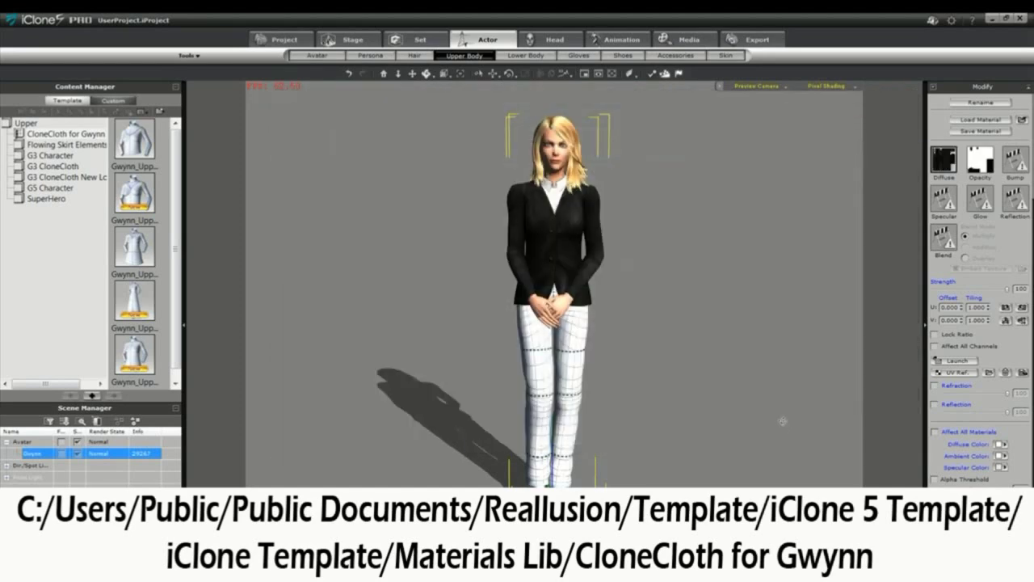
left_click(529, 56)
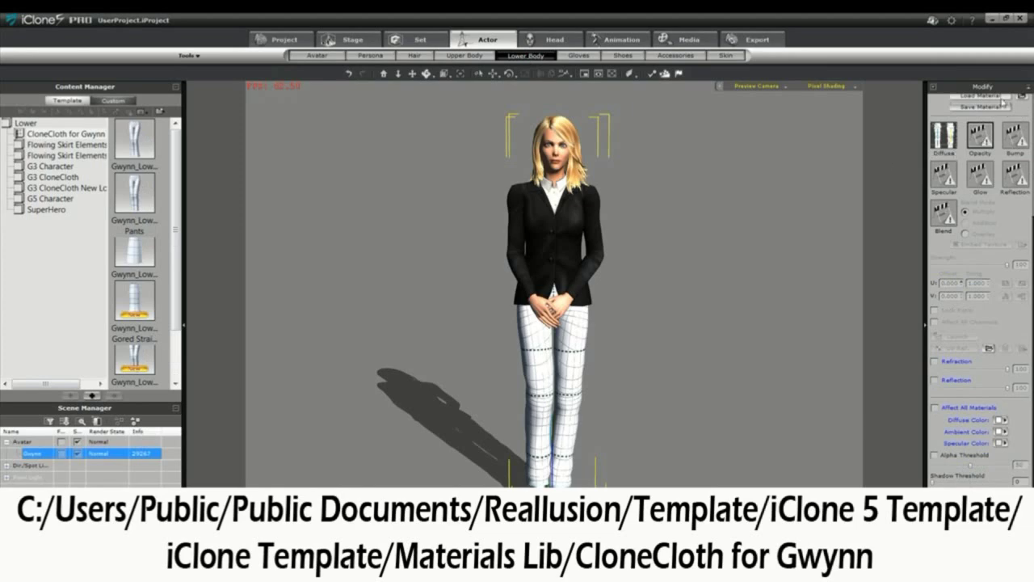
Step: Load Gwynn_Lower_Relaxed Pants A.iMtl from the Lower folder onto Gwynn's pants
left_click(993, 97)
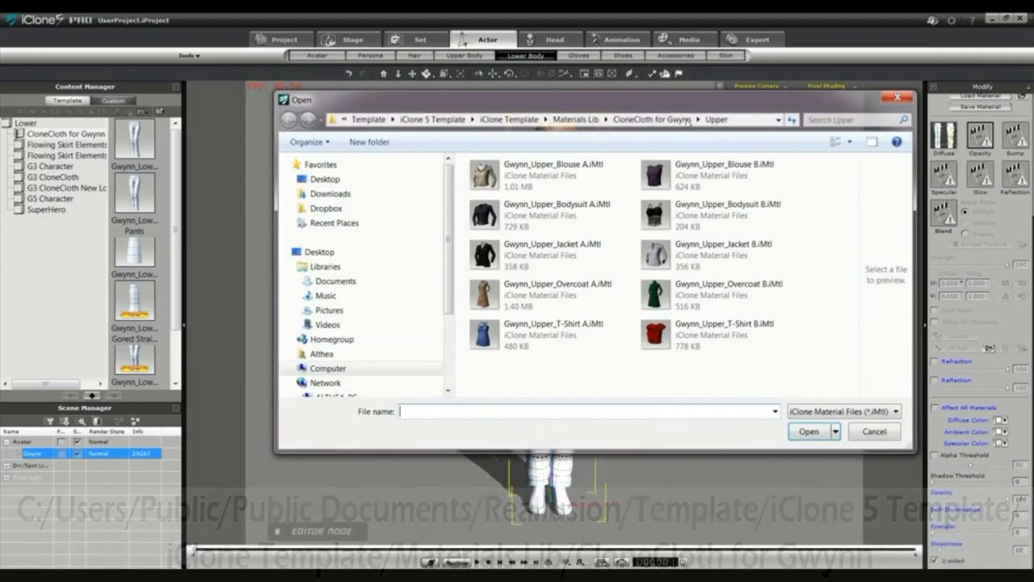
left_click(588, 122)
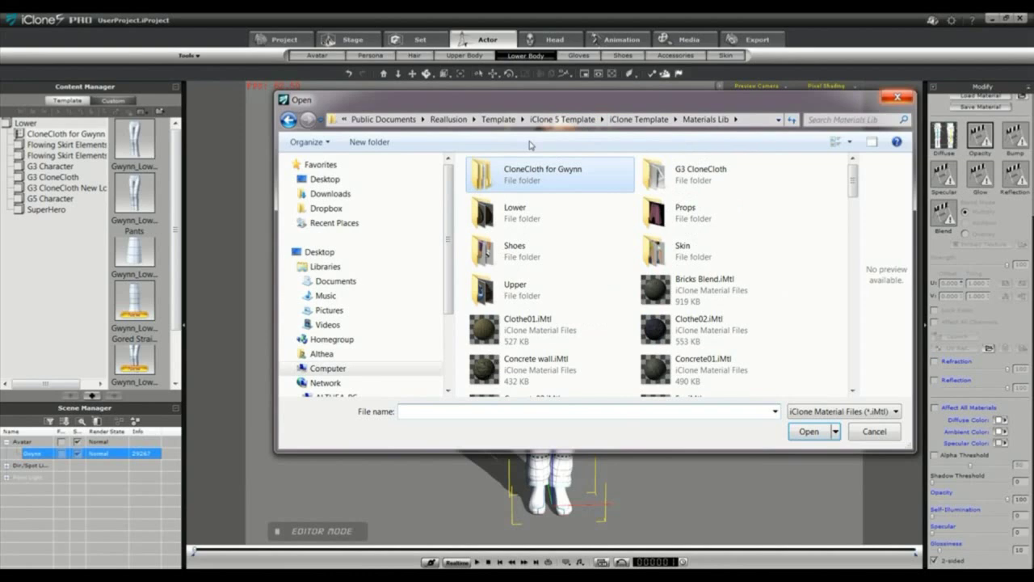
double_click(527, 173)
double_click(527, 173)
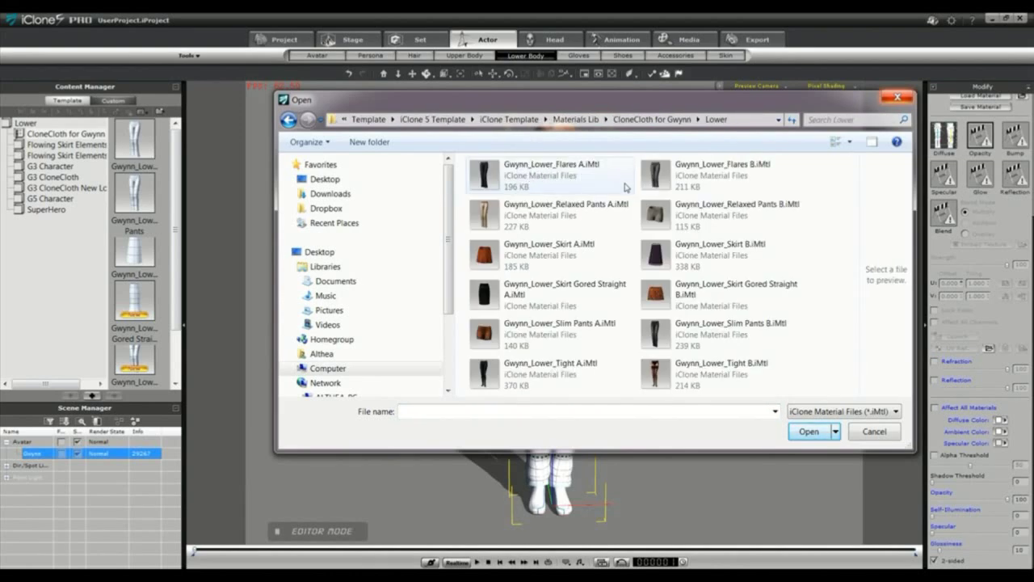
left_click(550, 224)
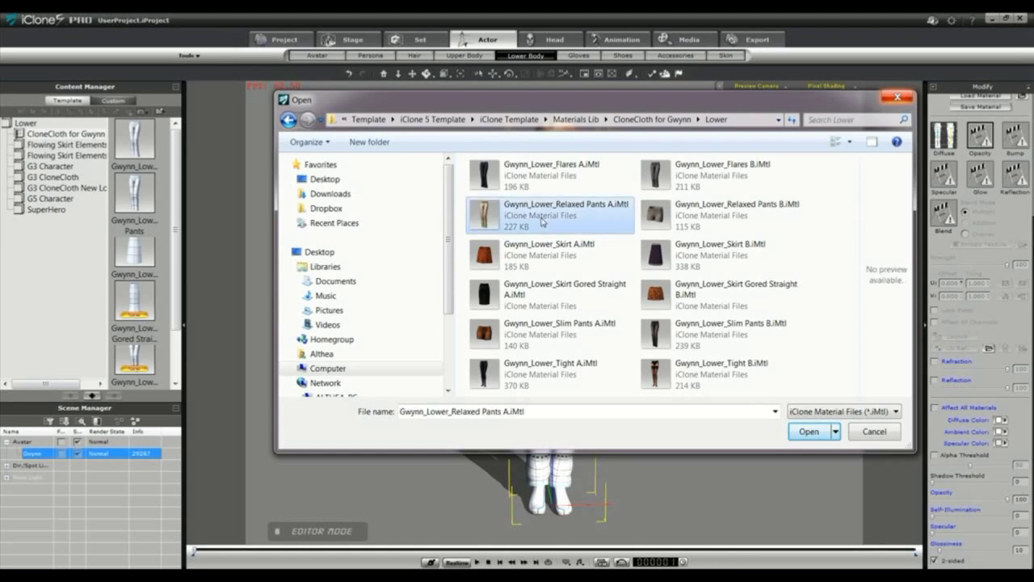
left_click(806, 433)
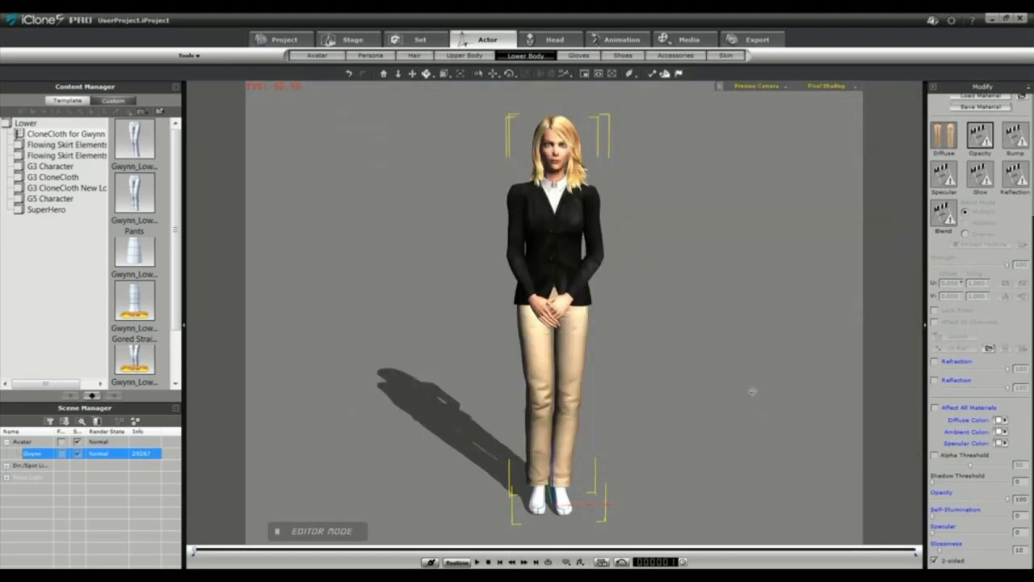
Step: Load Gwynn_Shoes_Cuban-Heels A.iMtl from the Shoes folder onto Gwynn's shoes
left_click(623, 55)
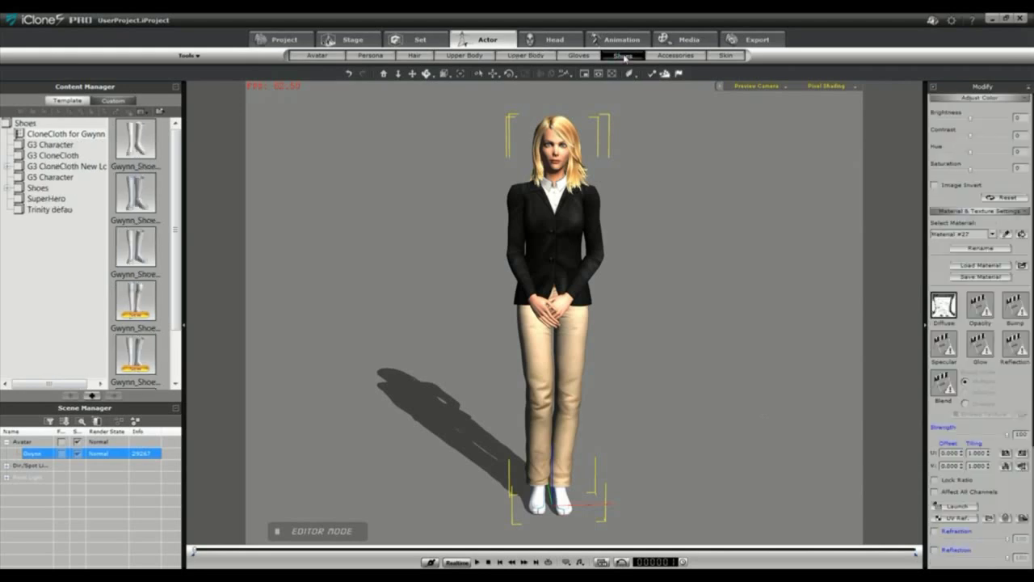
left_click(980, 266)
left_click(653, 119)
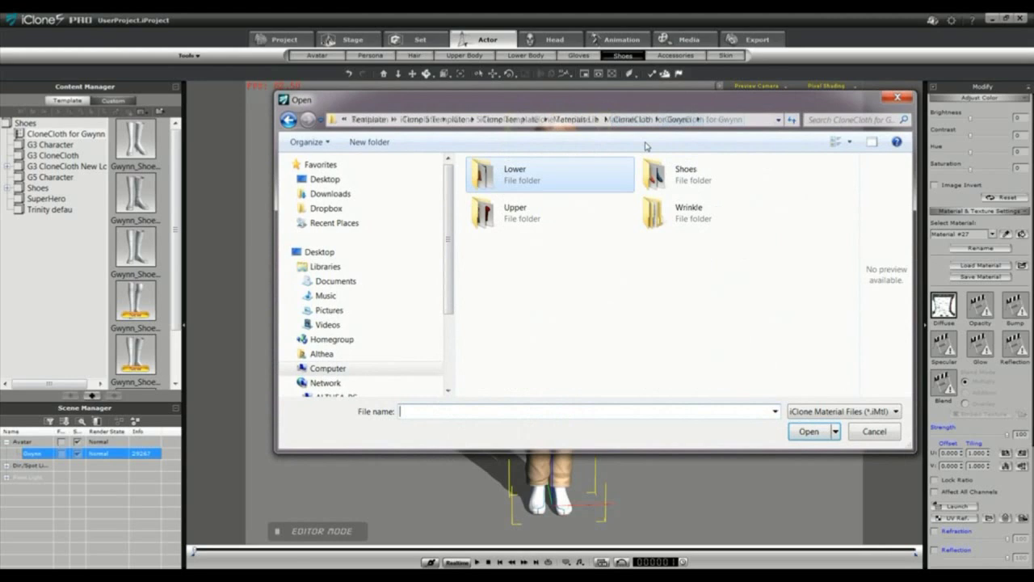
double_click(651, 177)
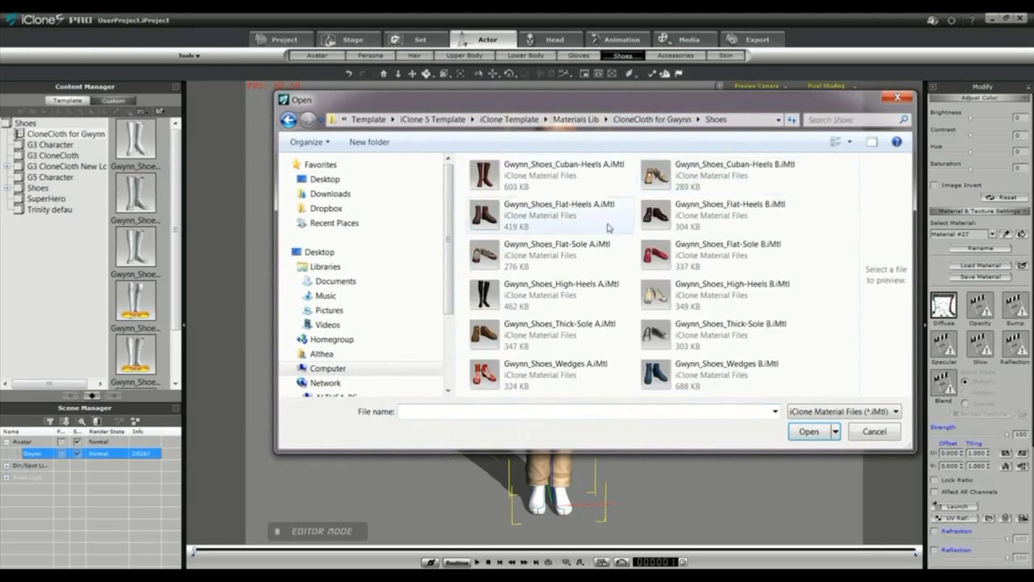
left_click(522, 181)
left_click(806, 432)
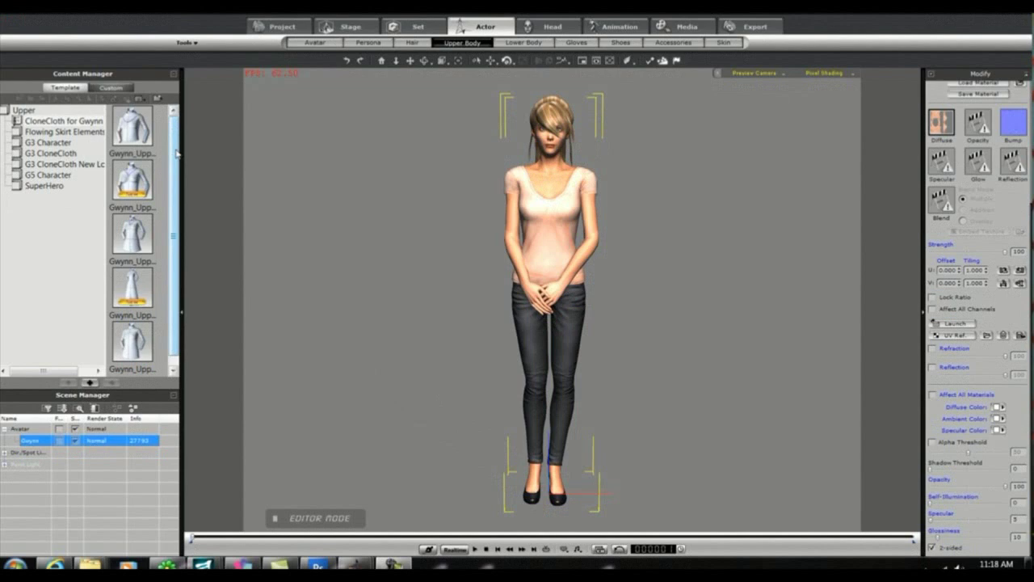
Step: Dress the avatar in the last white upper template, white slim pants and brown Cuban heels
scroll(176, 153, "down", 1)
double_click(132, 332)
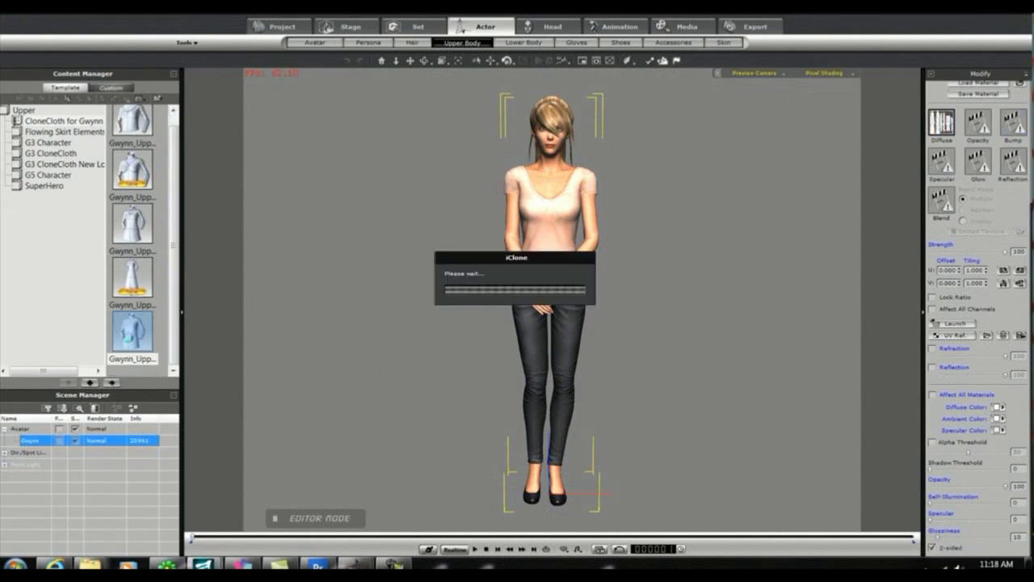
left_click(525, 43)
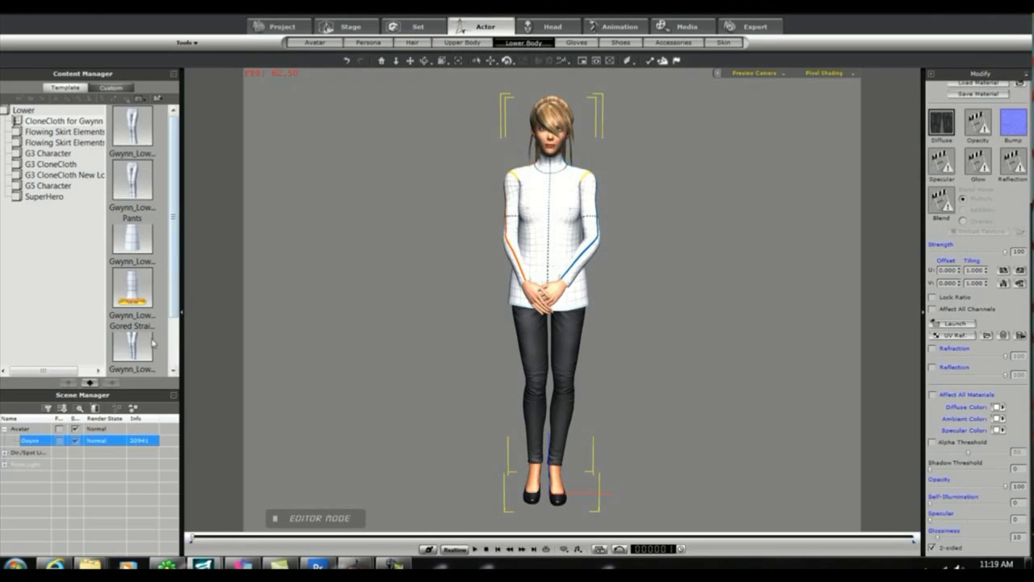
double_click(134, 349)
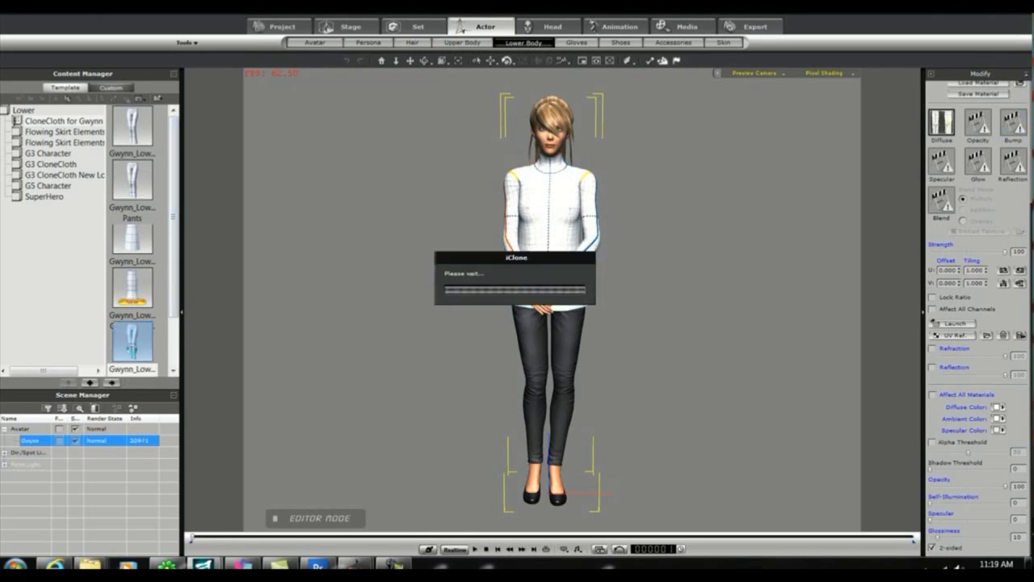
left_click(622, 43)
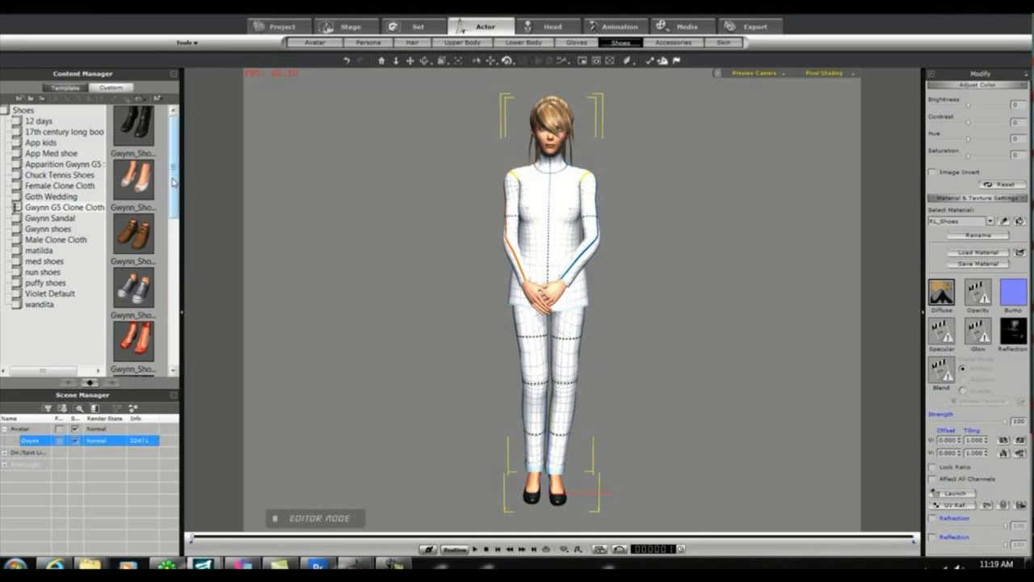
left_click_drag(173, 161, 173, 259)
left_click(135, 259)
double_click(135, 258)
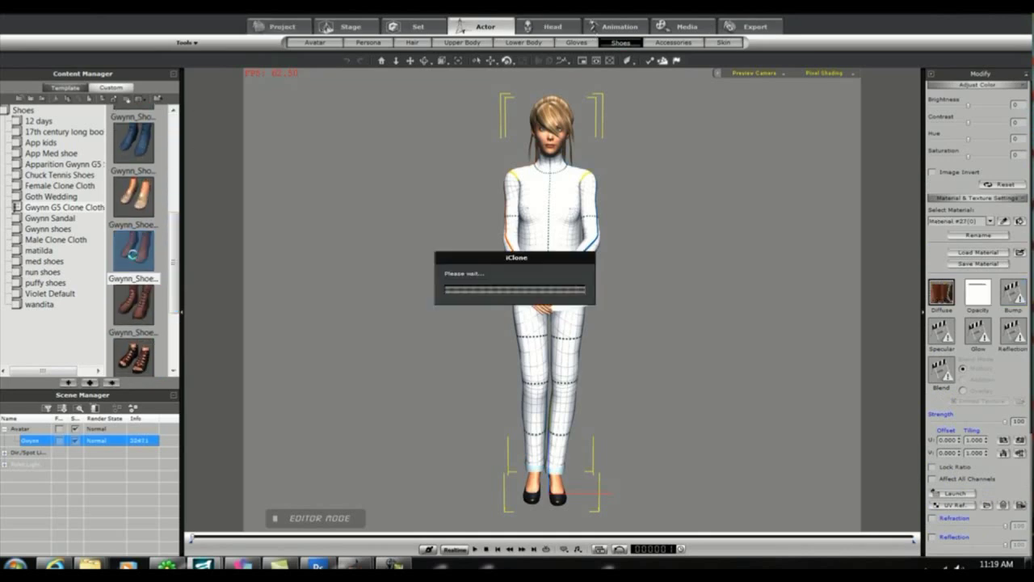
Step: Launch the upper-body diffuse texture in Photoshop and maximize its window
left_click(462, 42)
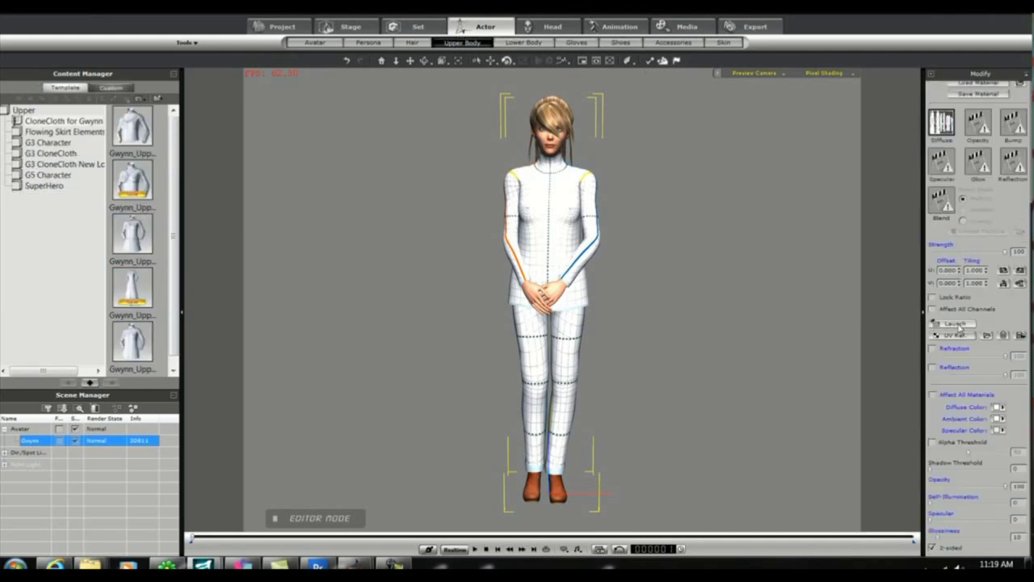
left_click(956, 323)
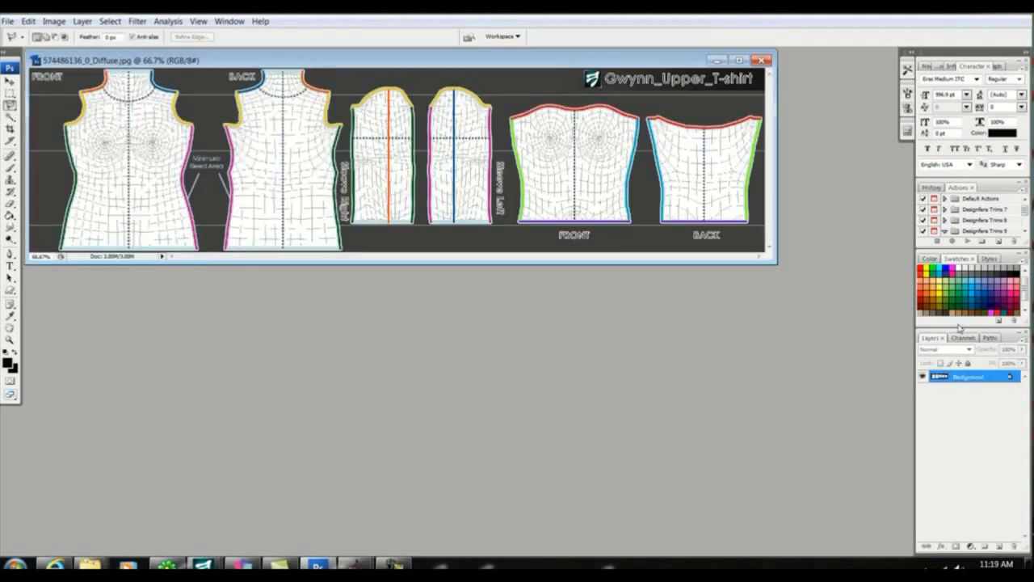
left_click(739, 60)
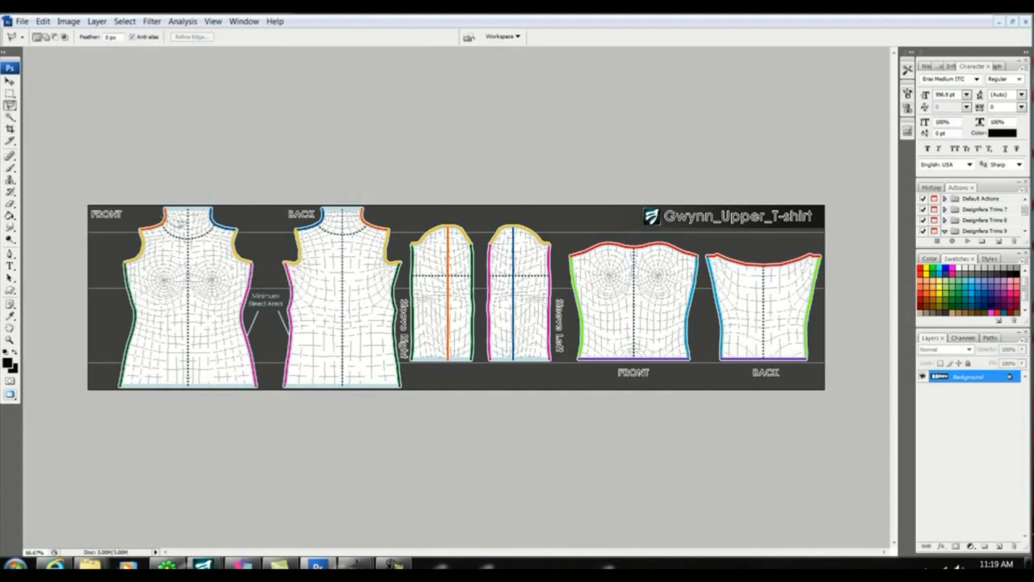
Step: Lasso-select the left half of the FRONT shirt piece
mouse_move(180, 225)
left_mouse_down()
mouse_move(170, 358)
mouse_move(133, 347)
mouse_move(127, 359)
mouse_move(121, 349)
mouse_move(131, 311)
mouse_move(134, 253)
left_mouse_up()
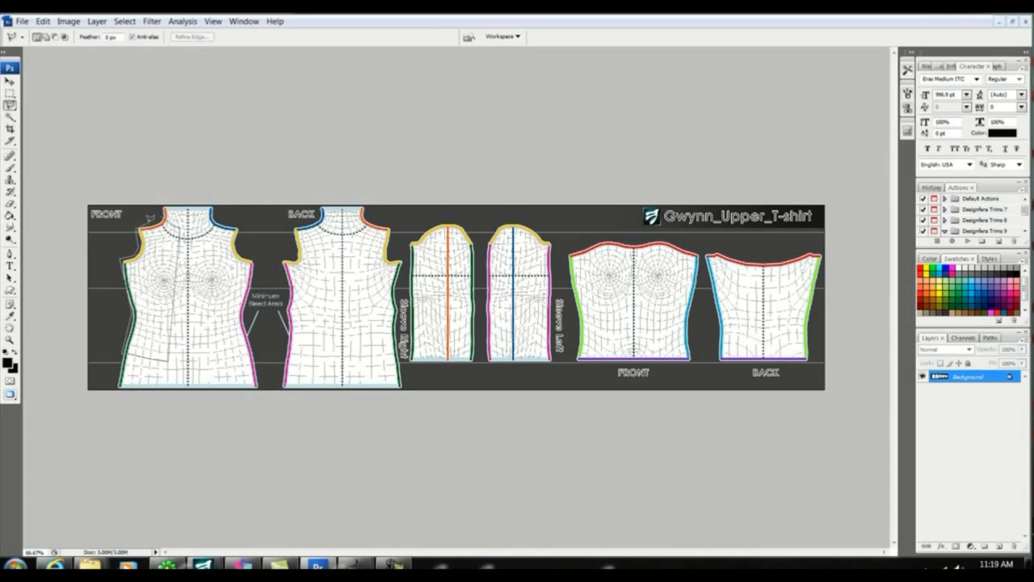
left_click_drag(160, 212, 161, 212)
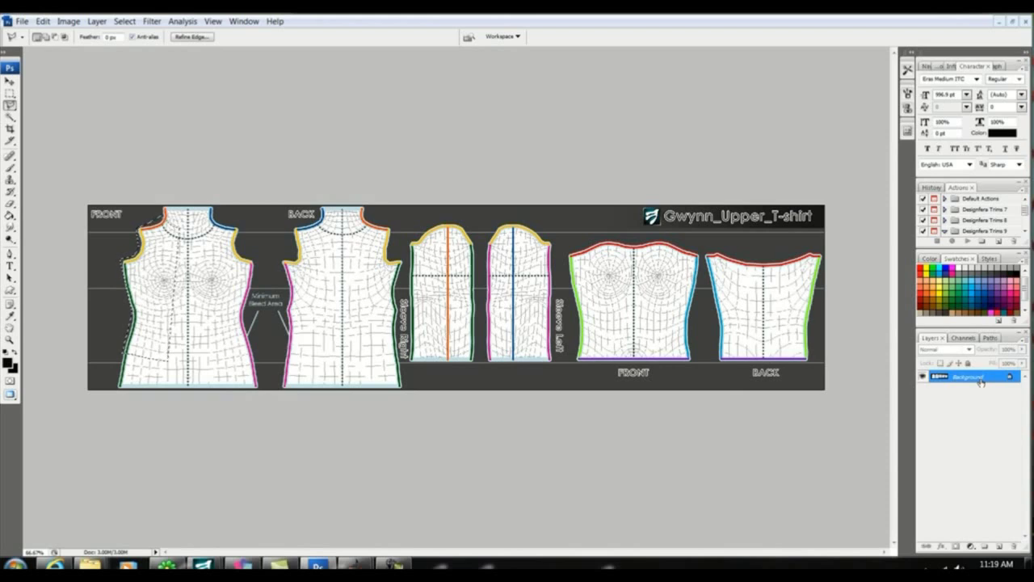
Step: Copy the selection to Layer 1 and turn it white with Hue/Saturation Lightness +100
key("ctrl+j")
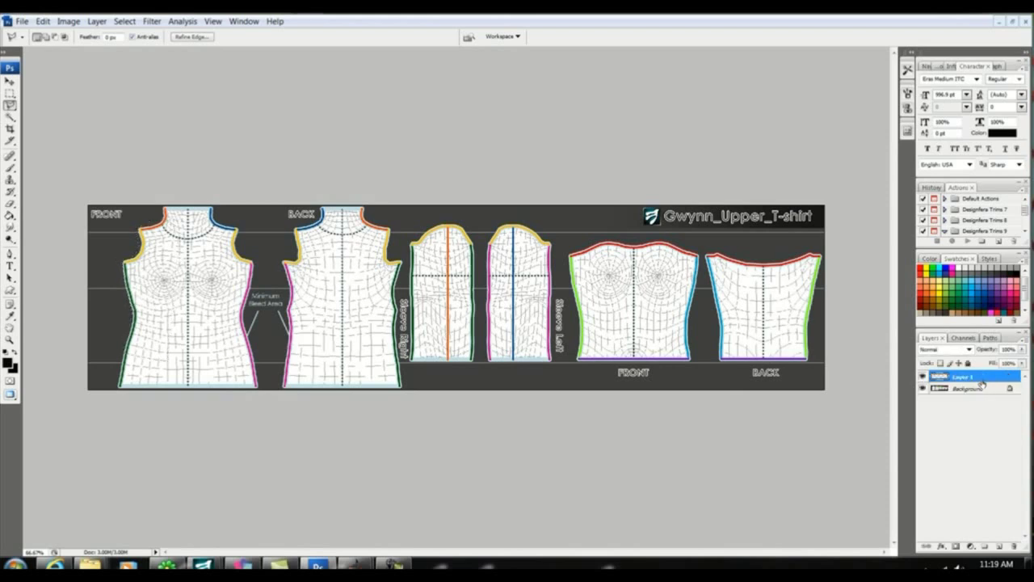
left_click(68, 21)
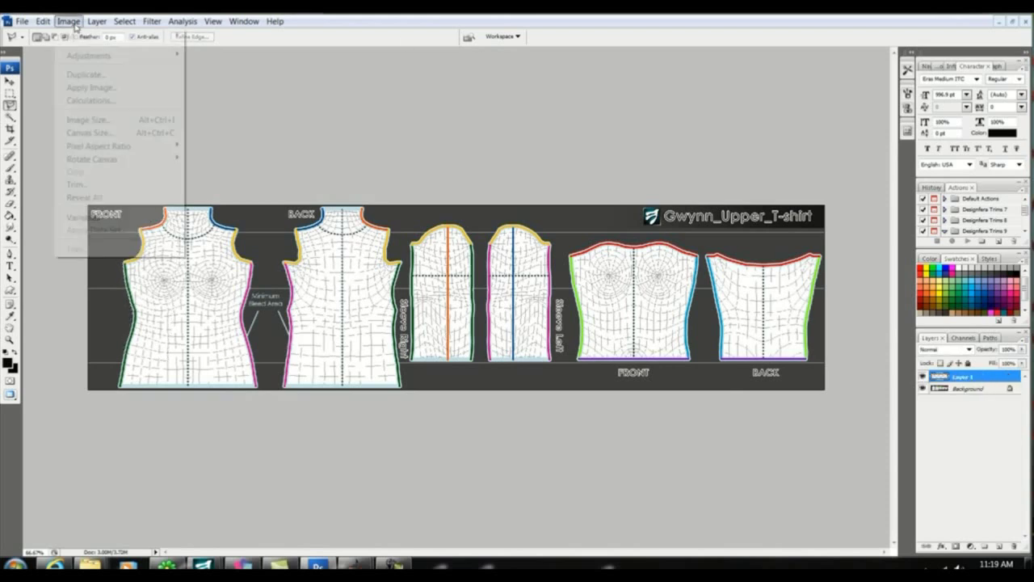
mouse_move(89, 55)
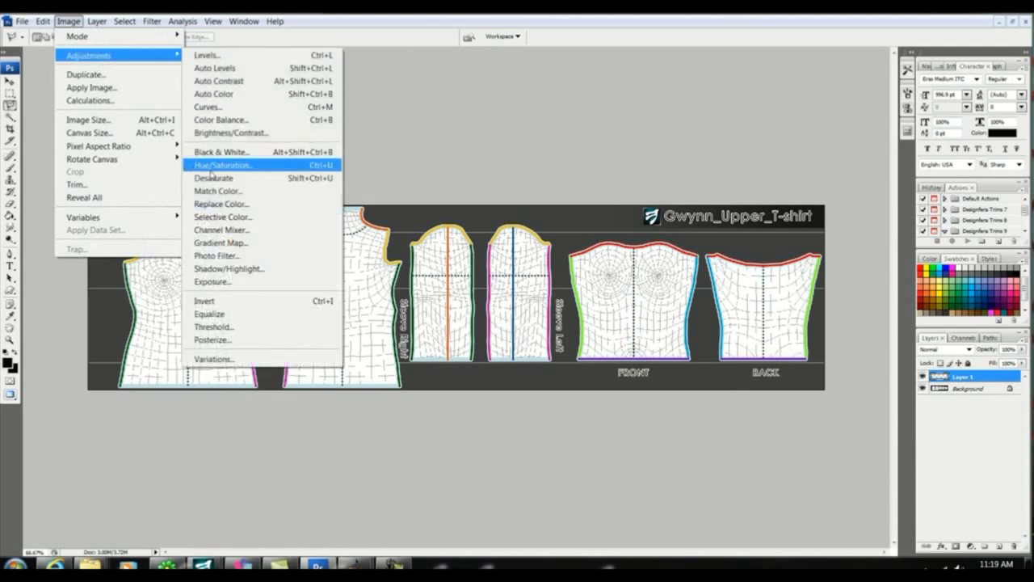
left_click(222, 165)
left_click_drag(767, 249, 865, 253)
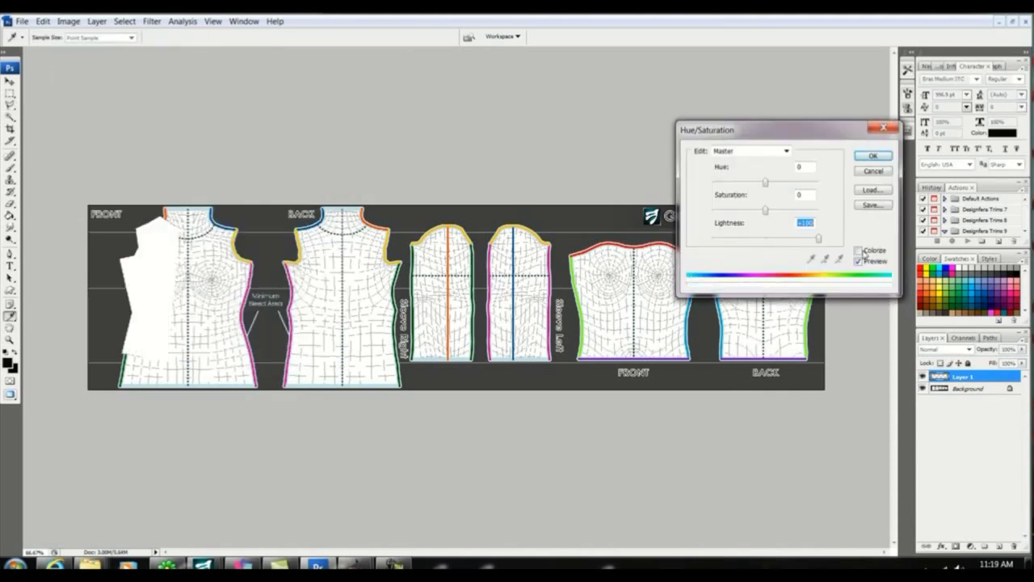
left_click(873, 155)
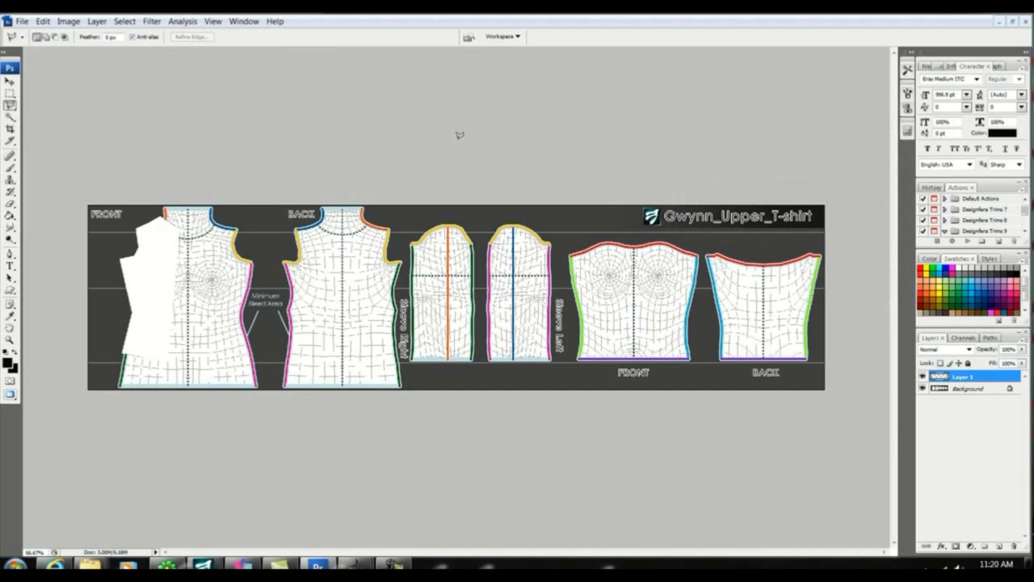
Step: Duplicate Layer 1 and flip the copy horizontally
left_click(98, 22)
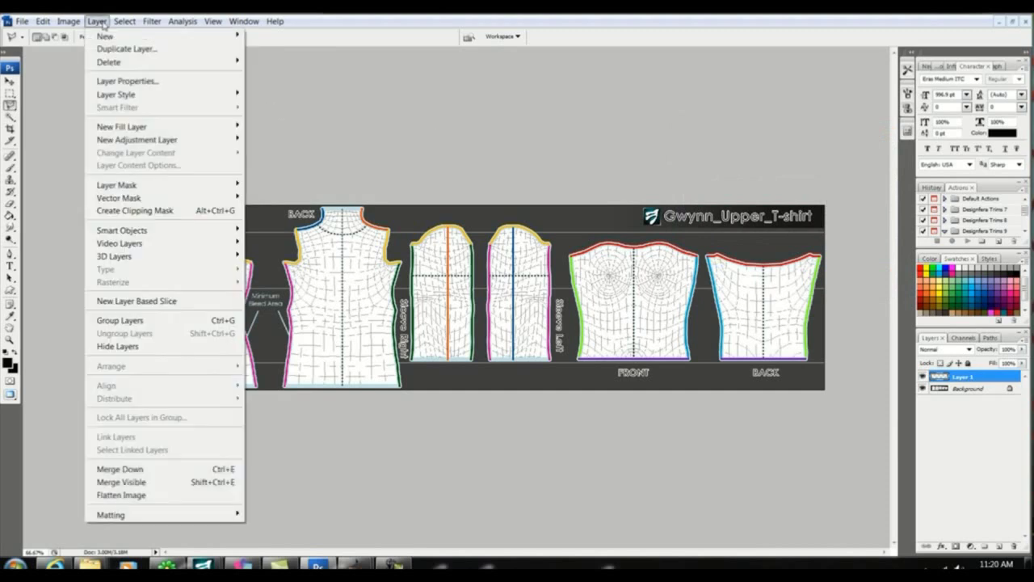
left_click(110, 48)
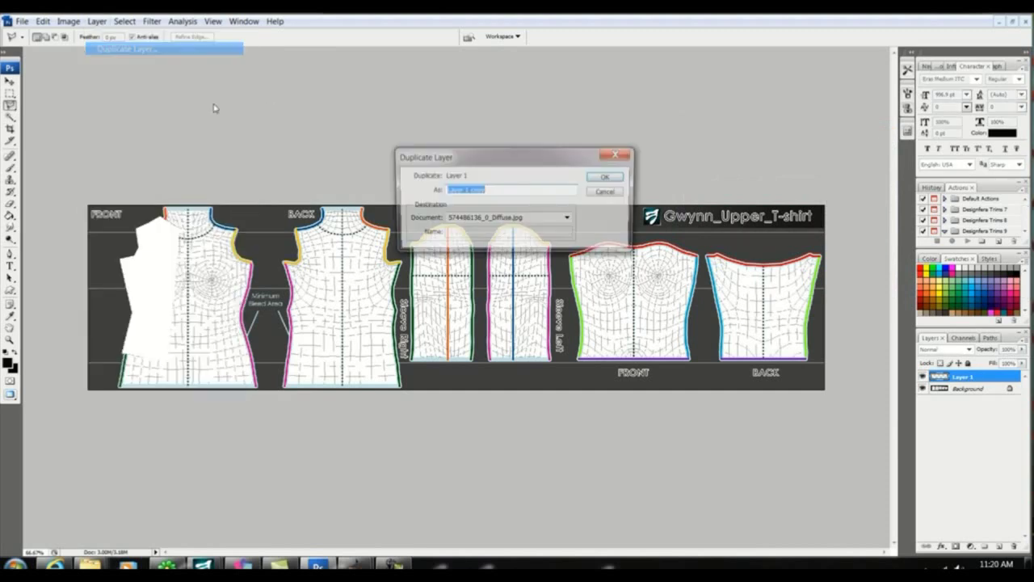
left_click(608, 178)
left_click(42, 21)
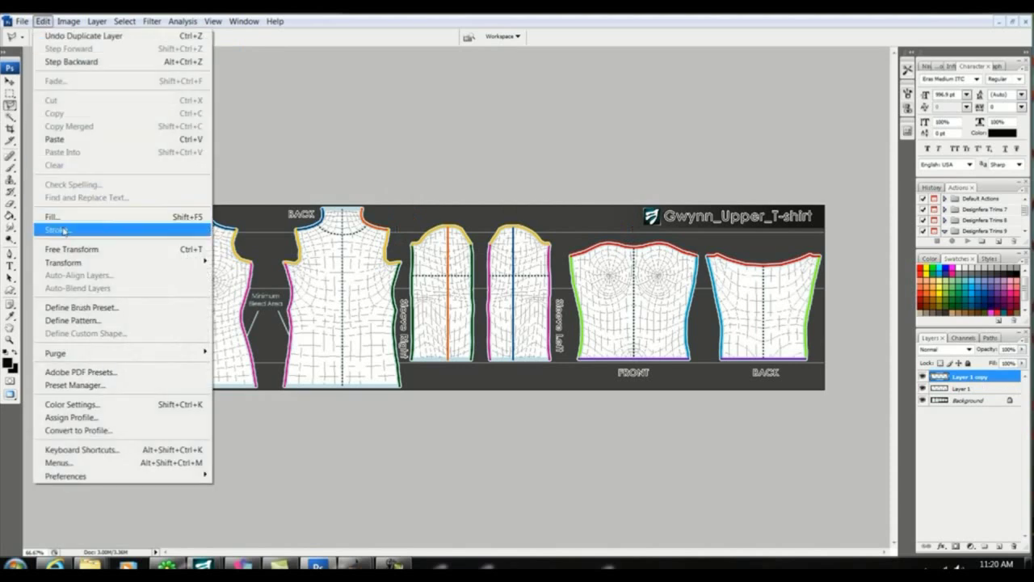
mouse_move(71, 264)
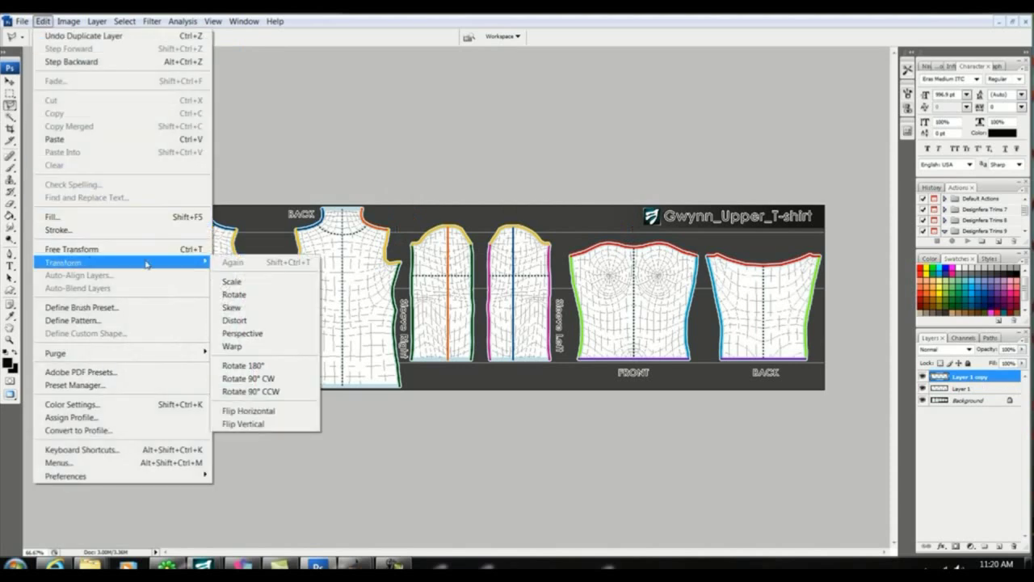
left_click(248, 411)
left_click(10, 81)
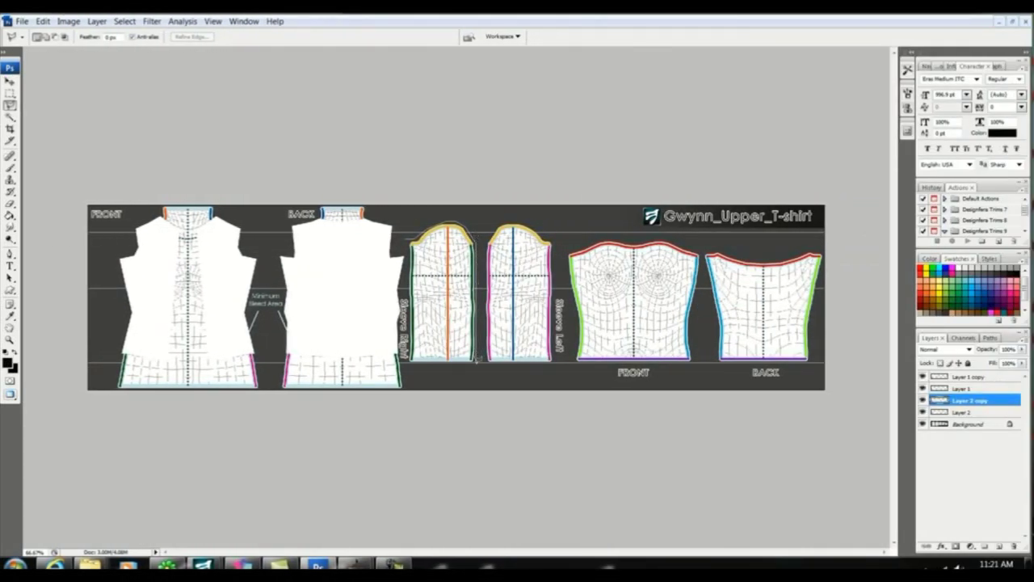
Step: Trace the right sleeve piece and nudge its white shape right into alignment with the outline
left_click_drag(477, 361, 409, 361)
mouse_move(407, 322)
left_mouse_down()
mouse_move(409, 236)
mouse_move(441, 225)
left_mouse_up()
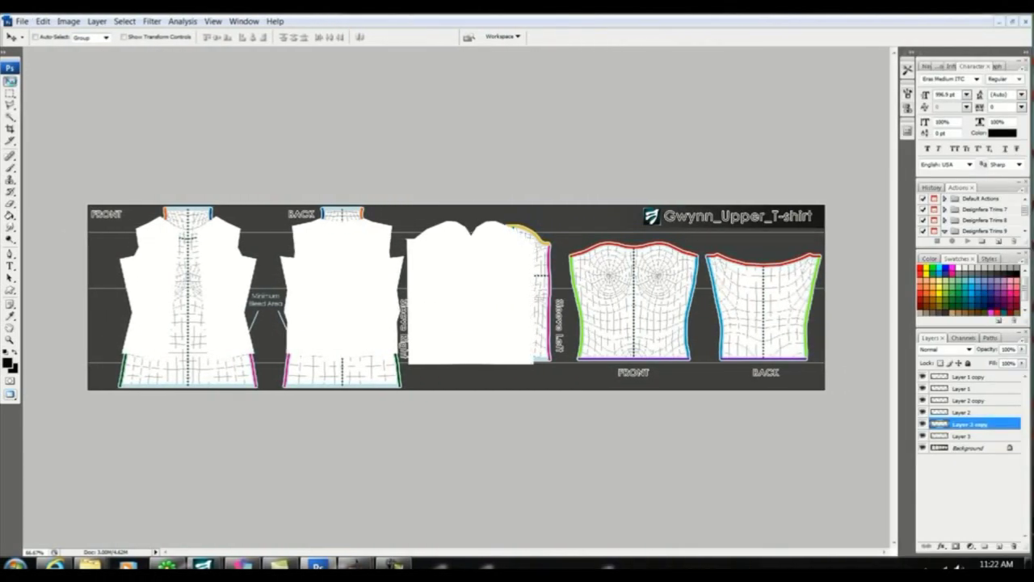
key("Right")
key("Right")
key("Right")
key("Right")
key("Right")
key("Right")
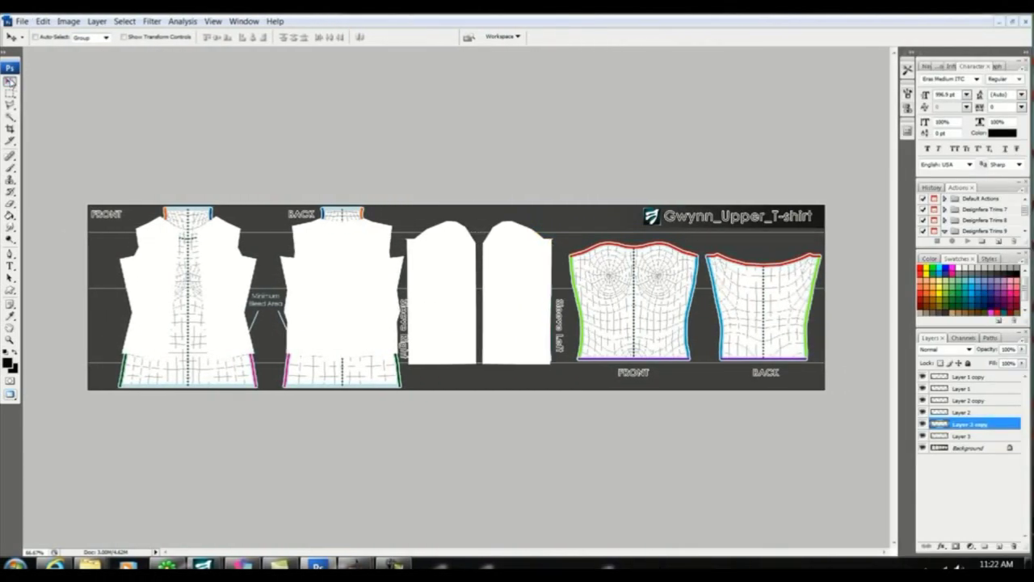
key("Right")
key("Right")
key("Right")
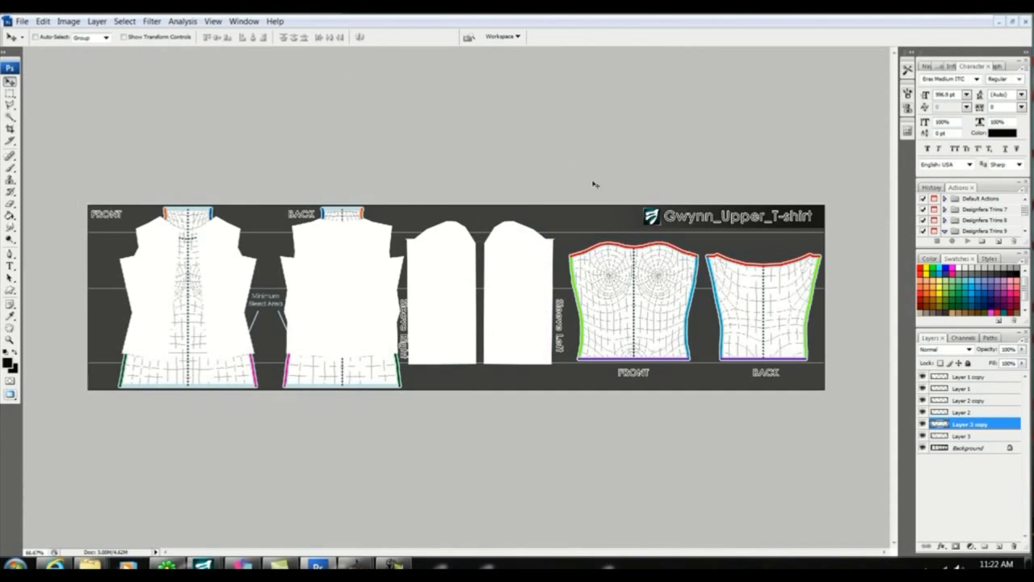
Step: Add Layer 4 above the Background and fill it black with the Paint Bucket
left_click(968, 449)
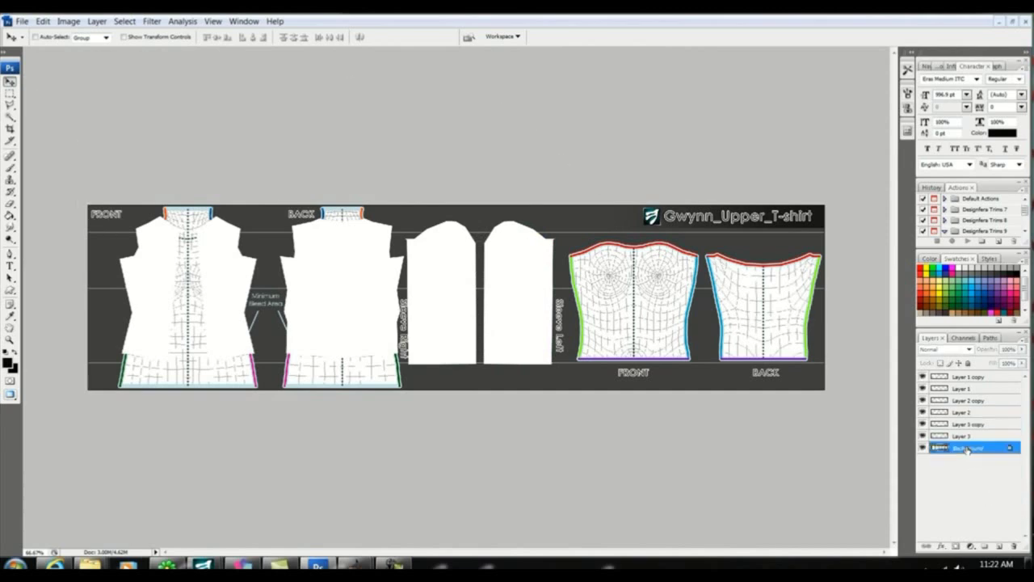
left_click(97, 21)
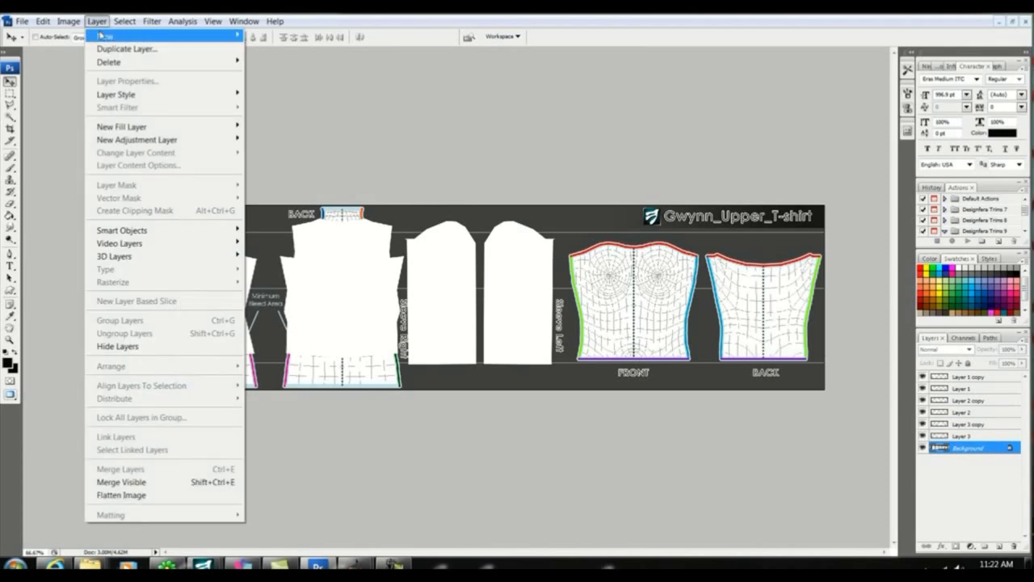
mouse_move(230, 38)
left_click(266, 35)
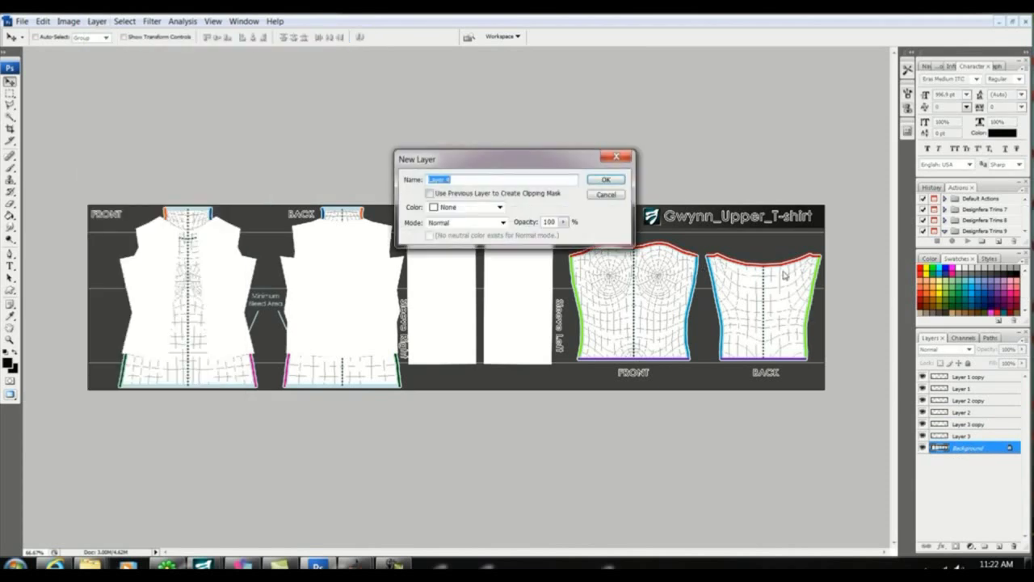
left_click(605, 179)
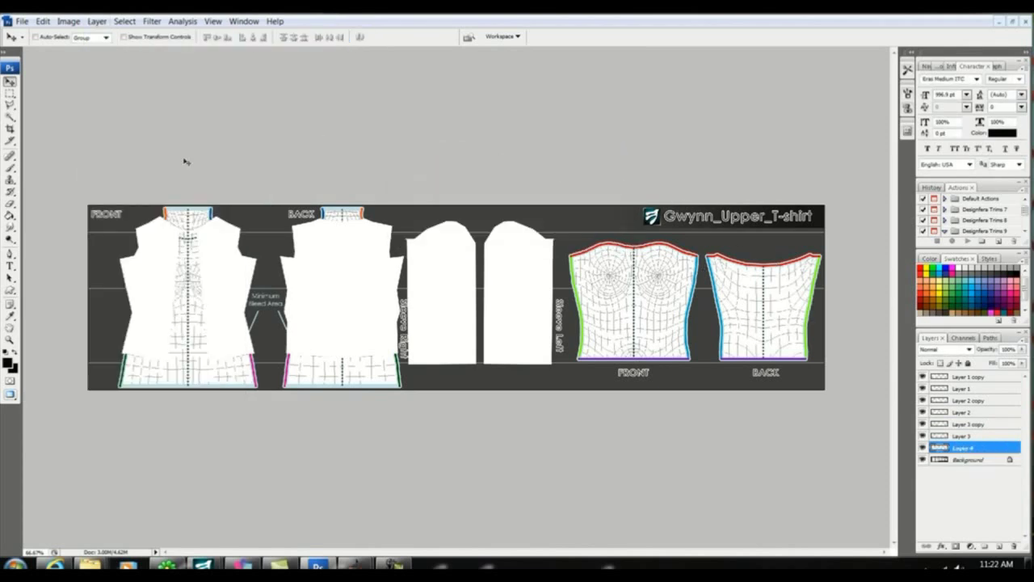
left_click(9, 215)
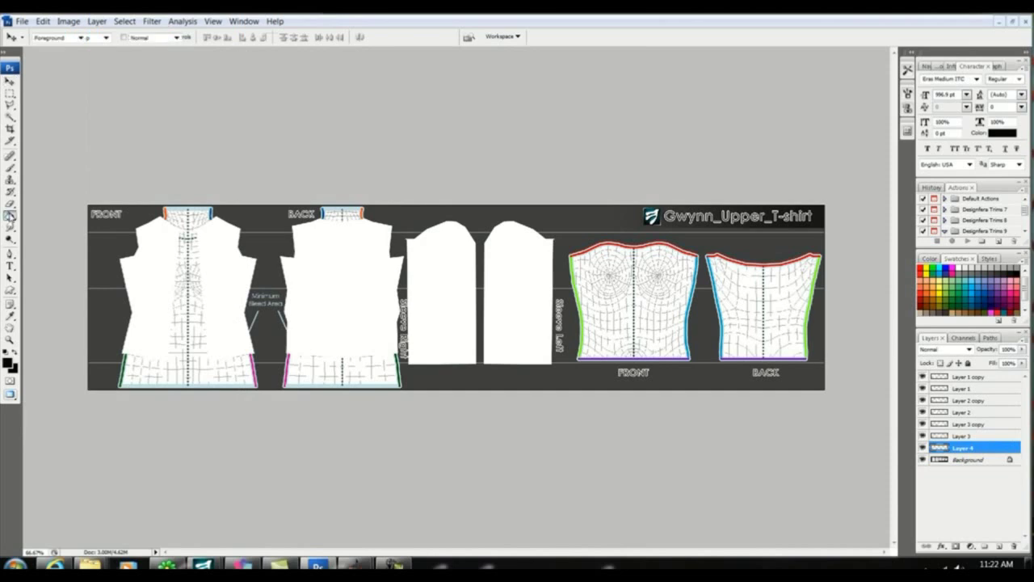
left_click(102, 275)
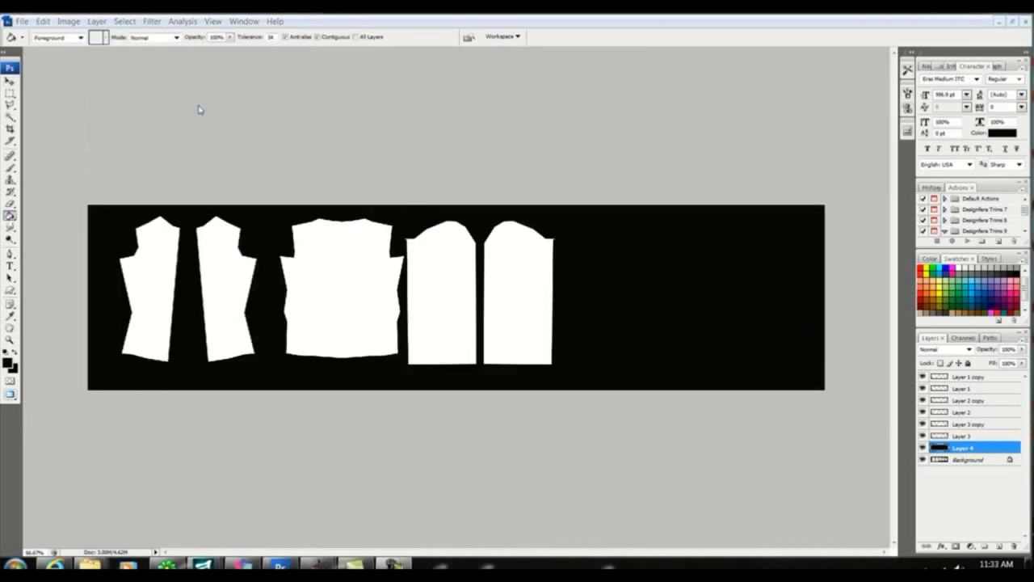
Step: Save the project as a layered Photoshop file
left_click(22, 21)
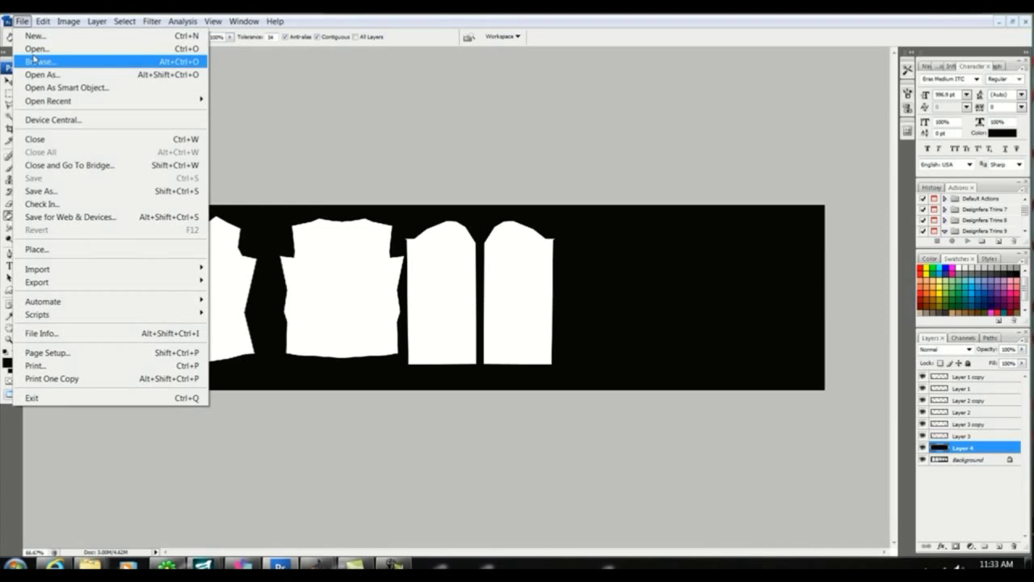
left_click(61, 189)
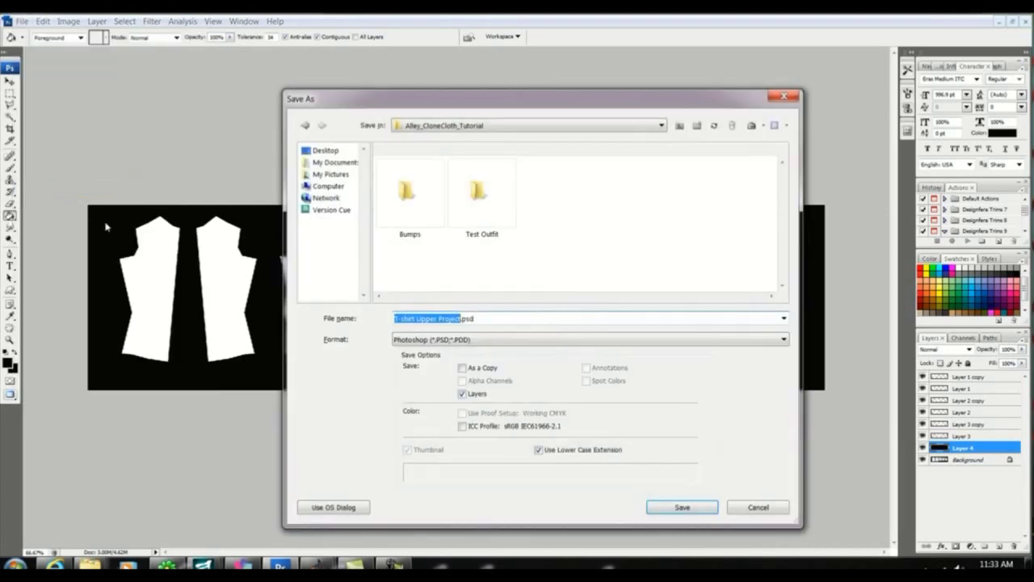
left_click(681, 509)
left_click(638, 187)
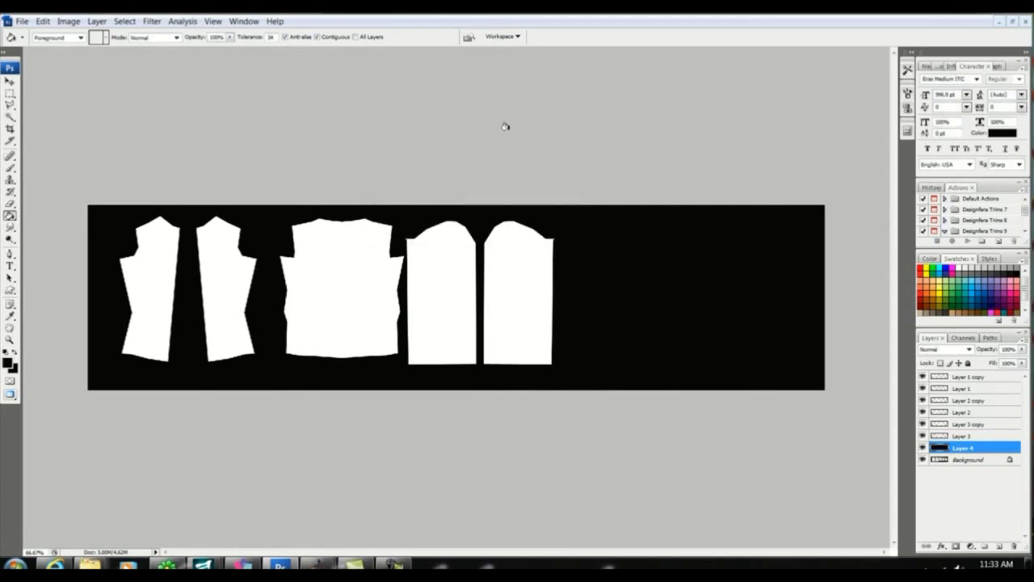
Step: Save a JPEG copy named 'Tshirt opacity' at quality 12
left_click(22, 21)
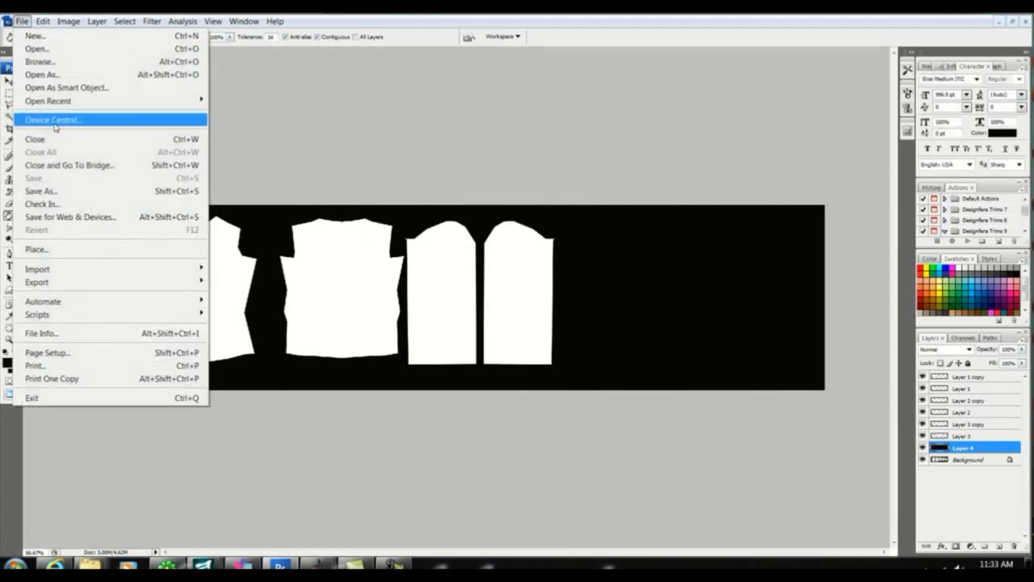
left_click(60, 191)
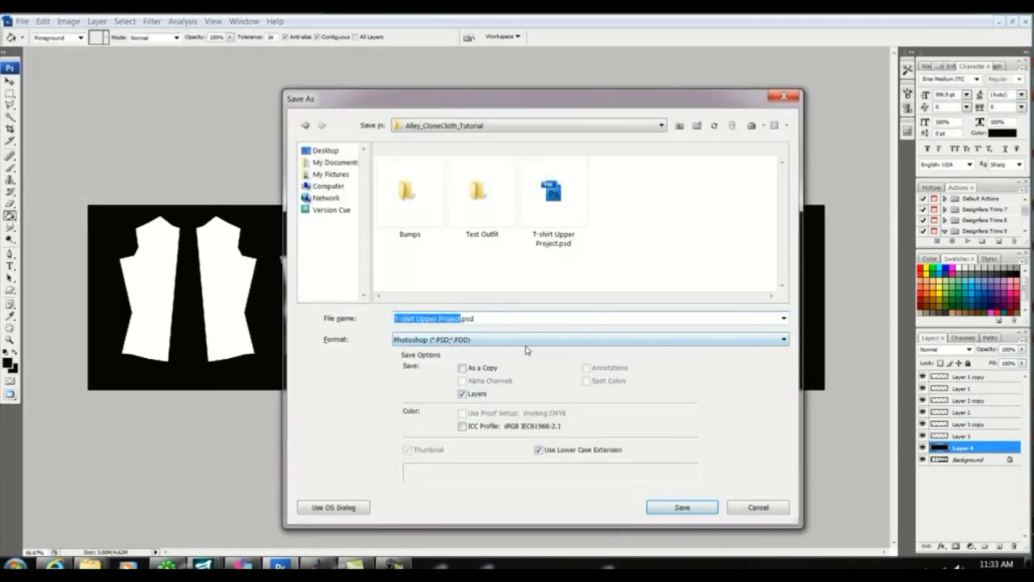
left_click(783, 340)
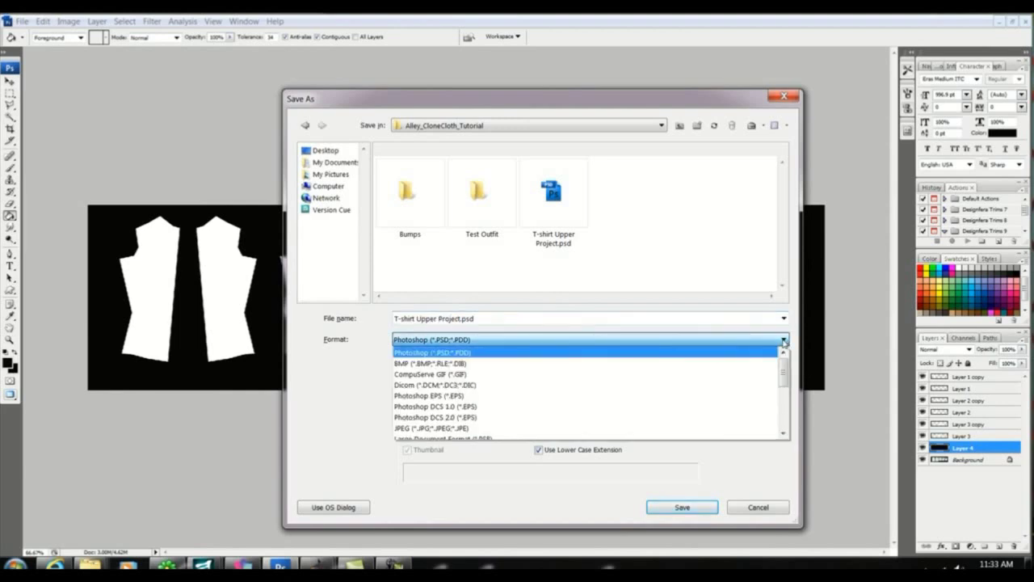
scroll(783, 373, "down", 3)
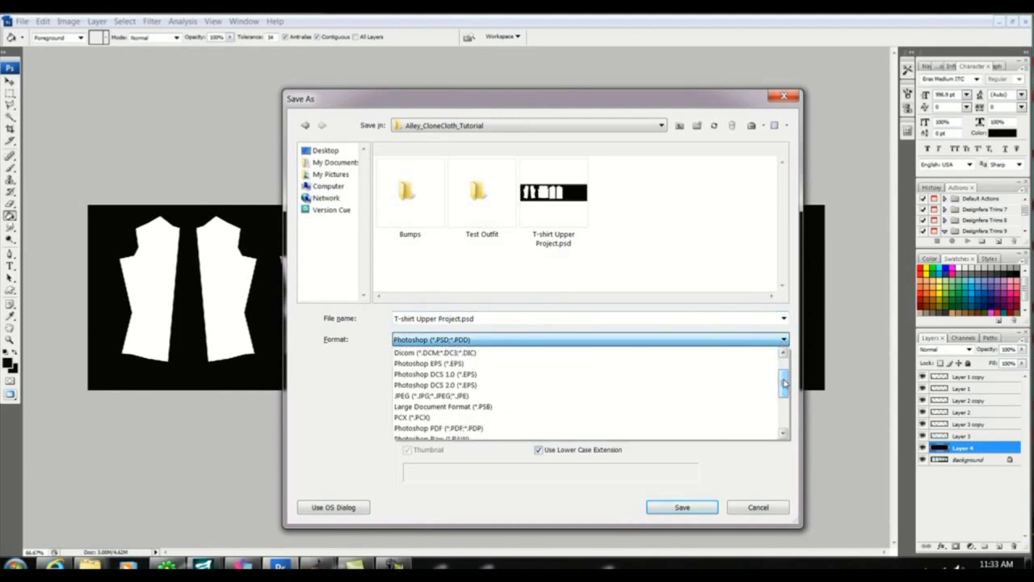
left_click(770, 398)
left_click(523, 317)
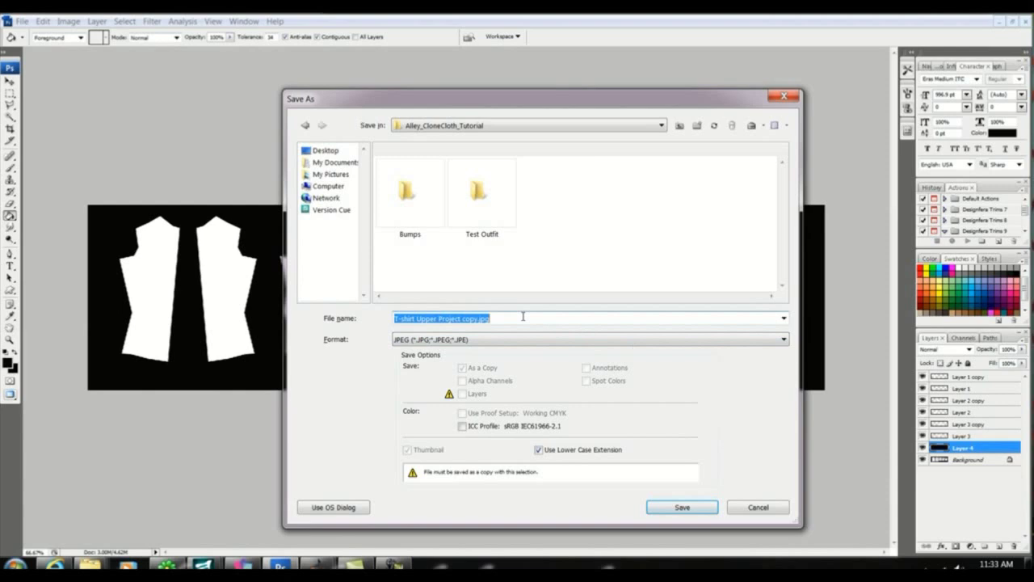
type("Ts")
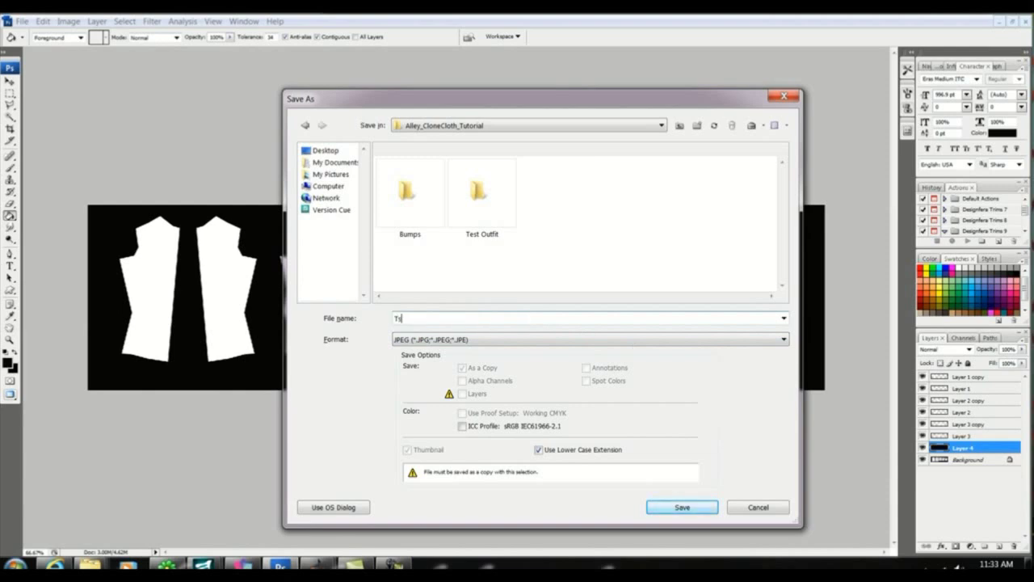
type("hirt opacity")
key("Return")
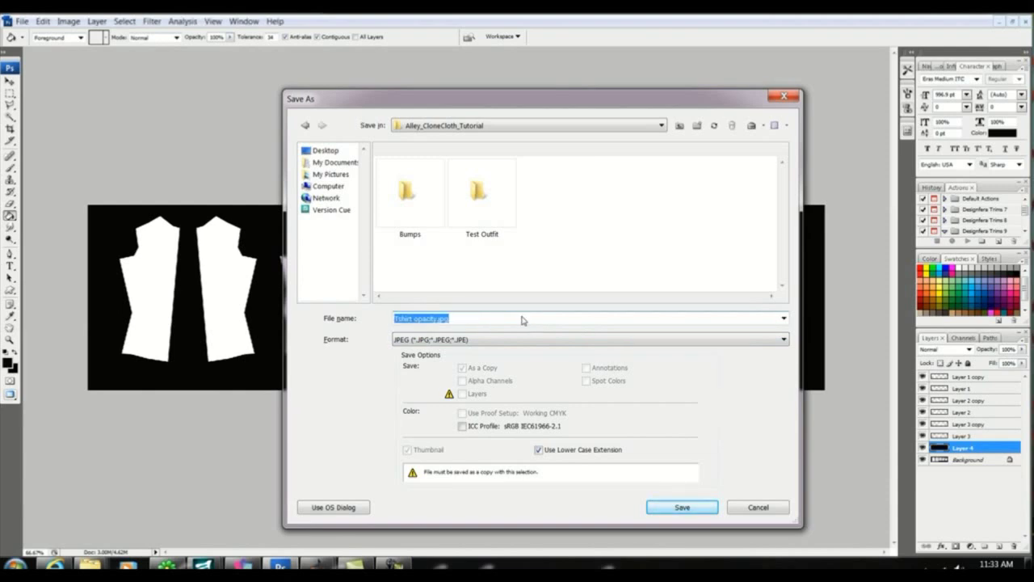
left_click(578, 157)
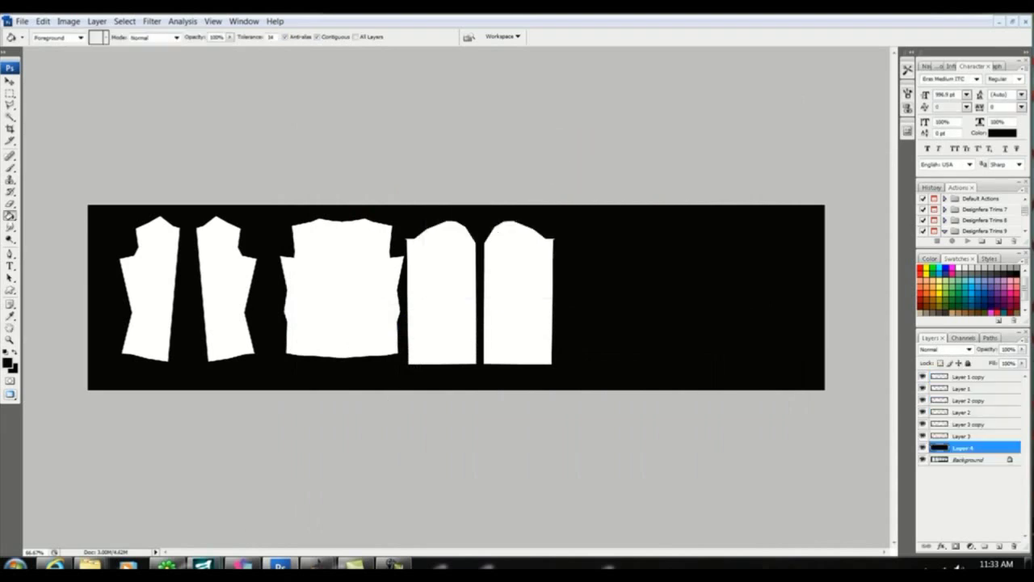
Step: Load Tshirt opacity.jpg as the top's opacity map in iClone, then return to Photoshop
mouse_move(204, 563)
left_click(165, 519)
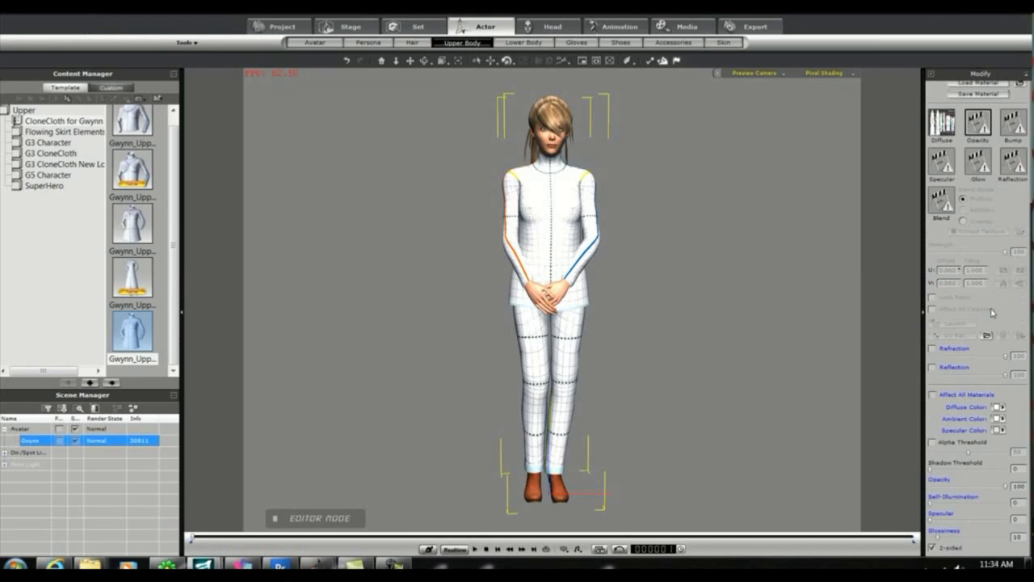
left_click(987, 336)
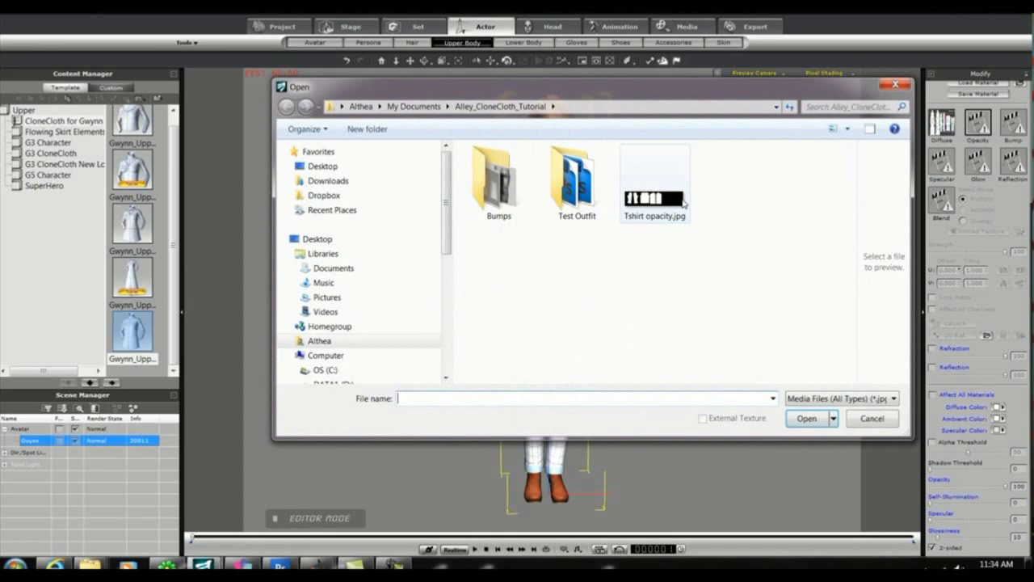
left_click(655, 190)
left_click(802, 418)
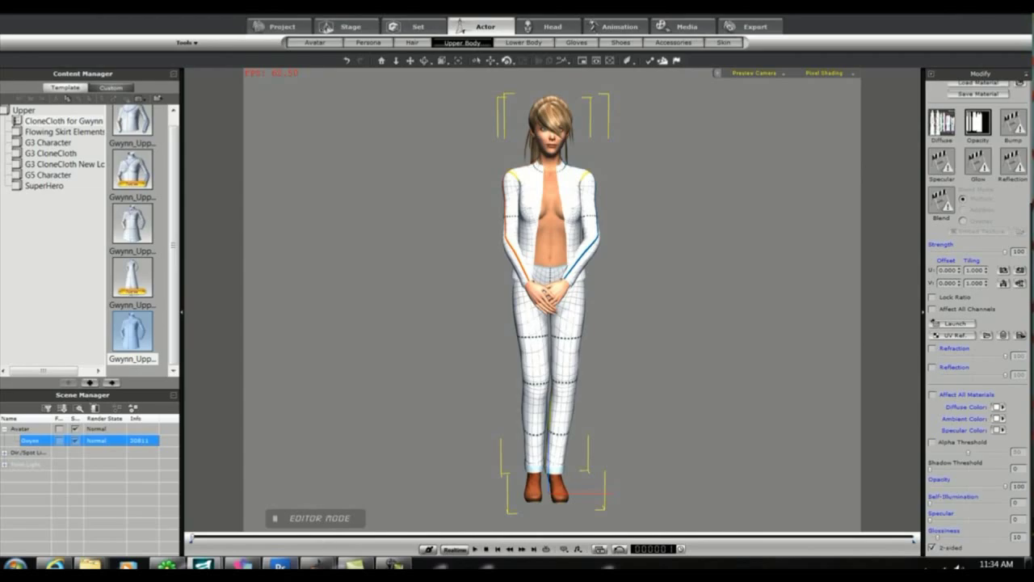
left_click(275, 505)
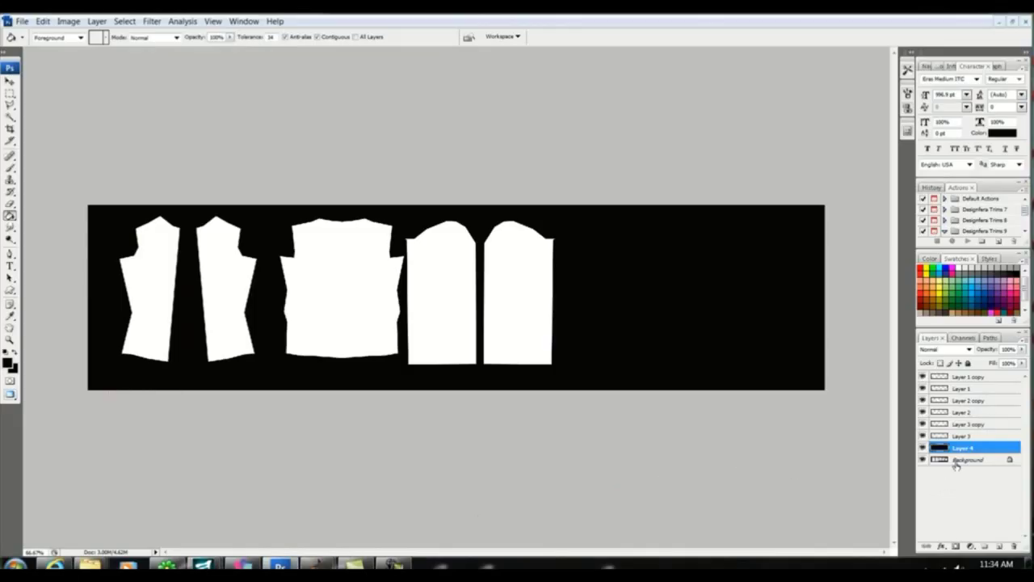
Step: Move Layers 5 and 6 above Layer 4, merge them, and name the result Inner layer
left_click(923, 448)
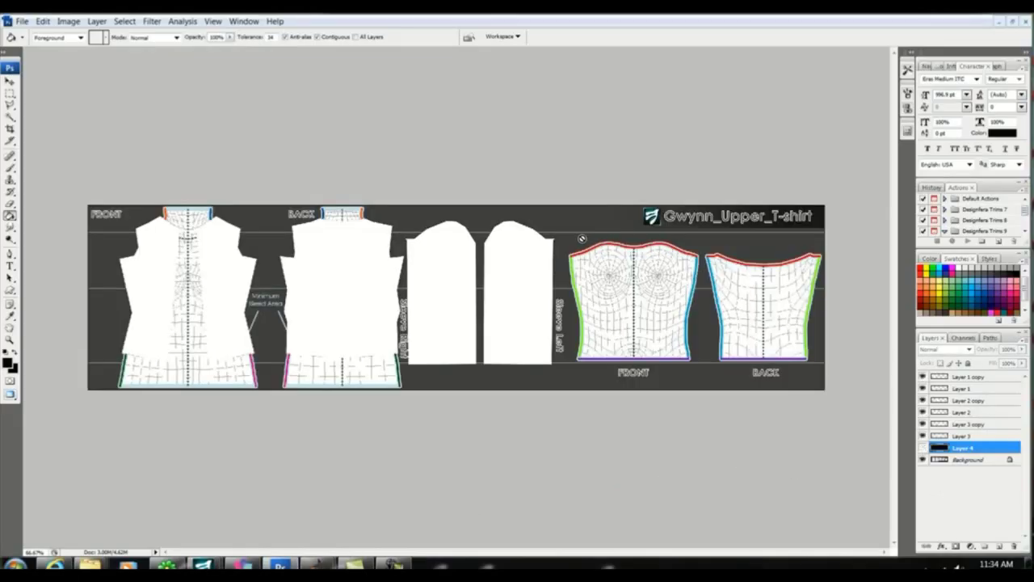
left_click(10, 106)
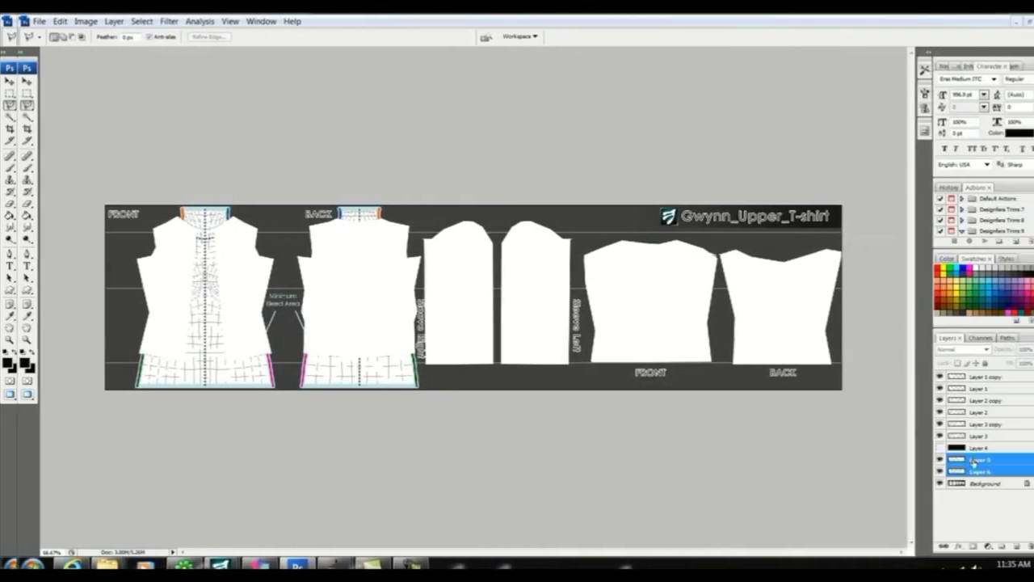
left_click_drag(975, 464, 974, 445)
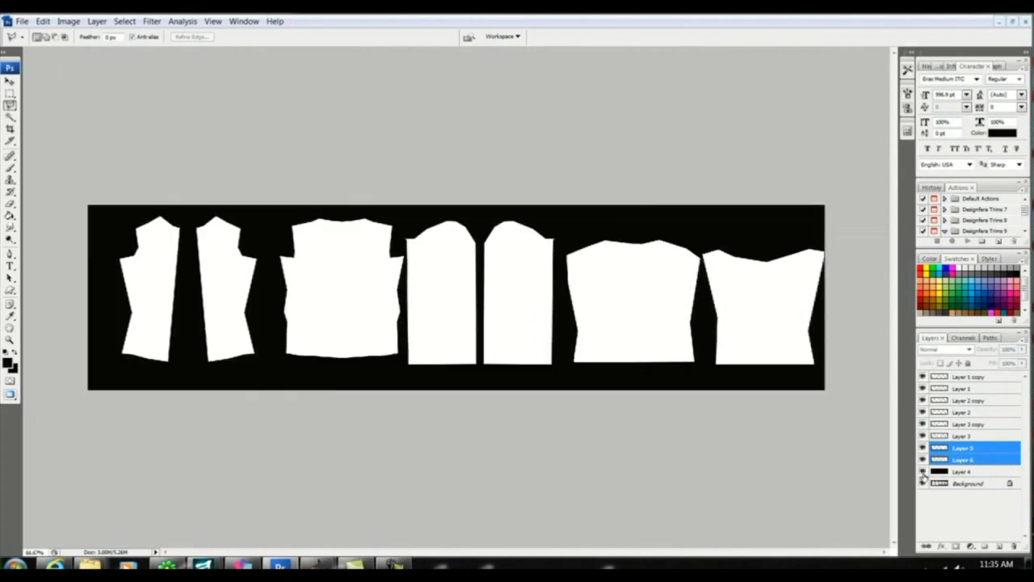
left_click(923, 471)
right_click(960, 459)
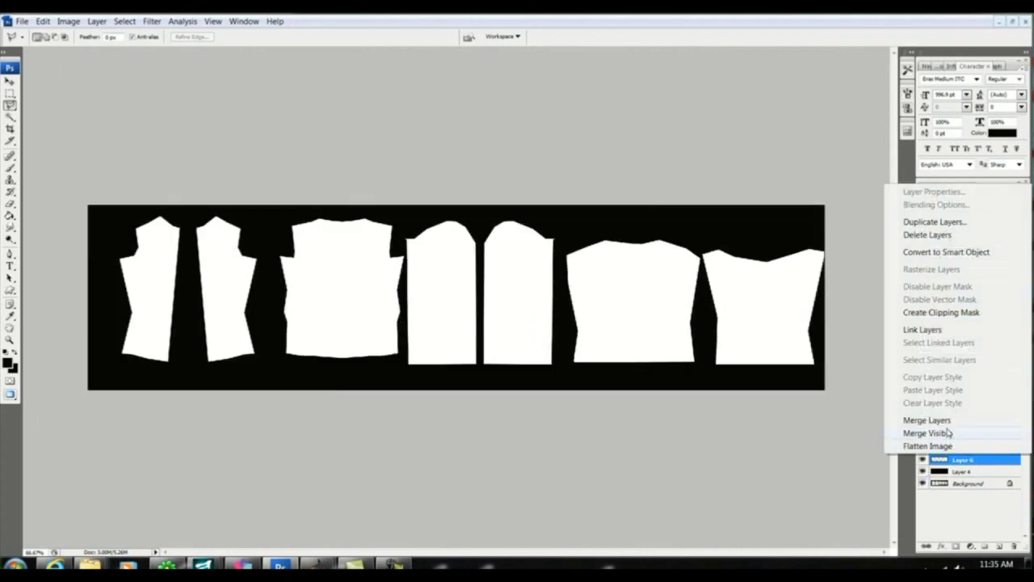
left_click(947, 417)
double_click(961, 448)
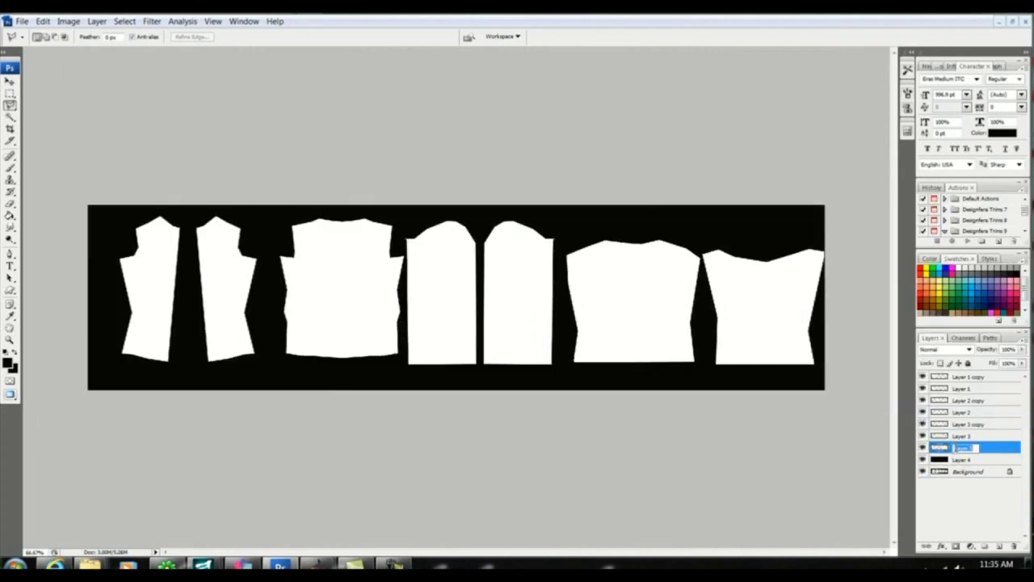
type("cnner le")
Step: Merge Layer 1 copy through Layer 3 into one layer named Outer layer
double_click(956, 438)
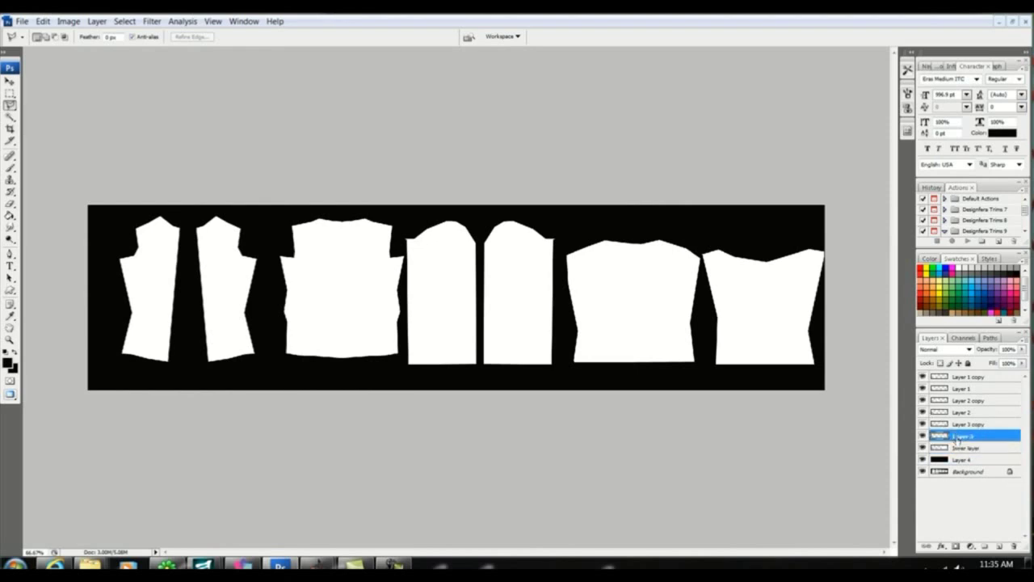
left_click(966, 379, "shift")
right_click(968, 398)
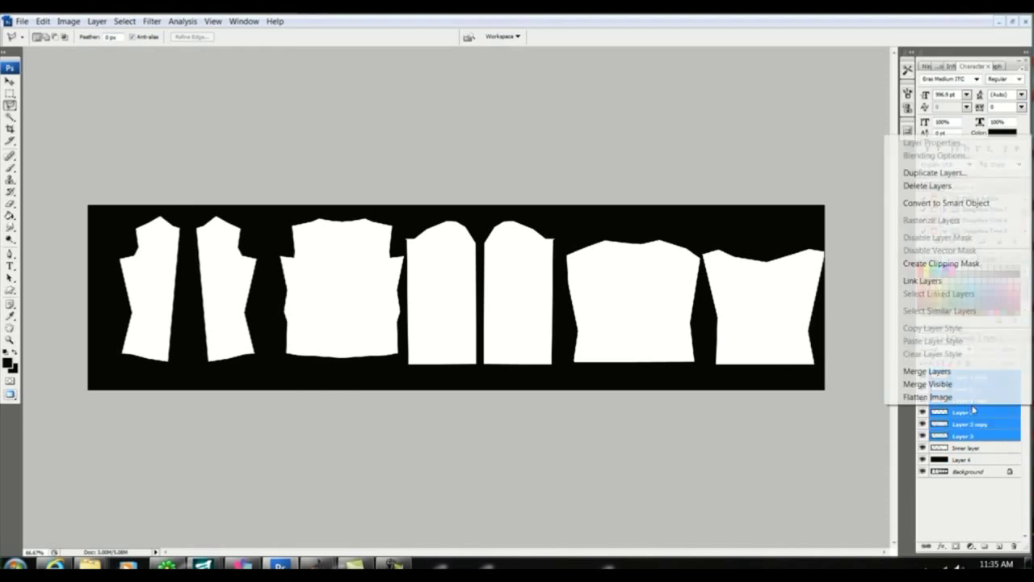
left_click(942, 372)
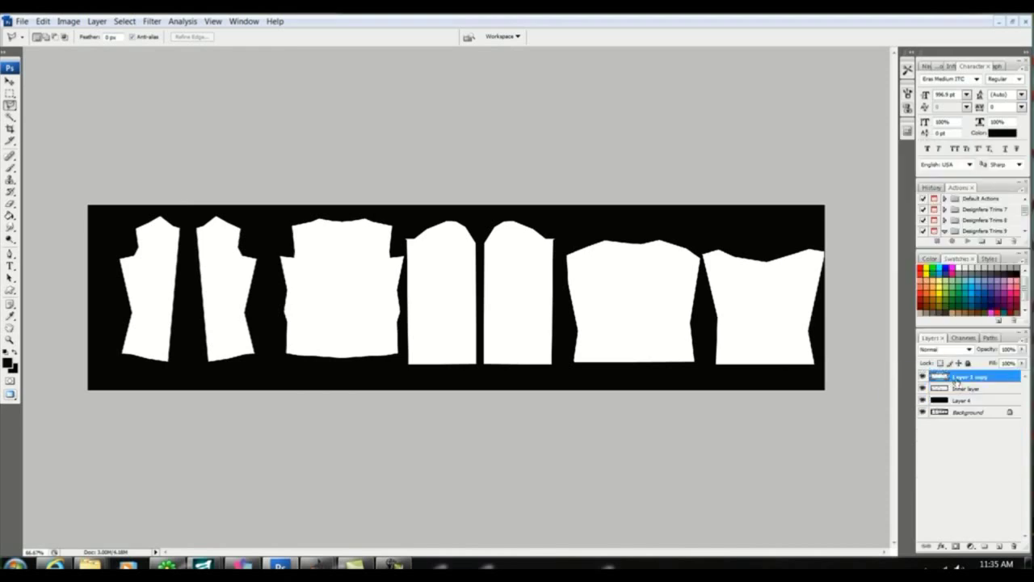
double_click(957, 382)
type("Outer layer")
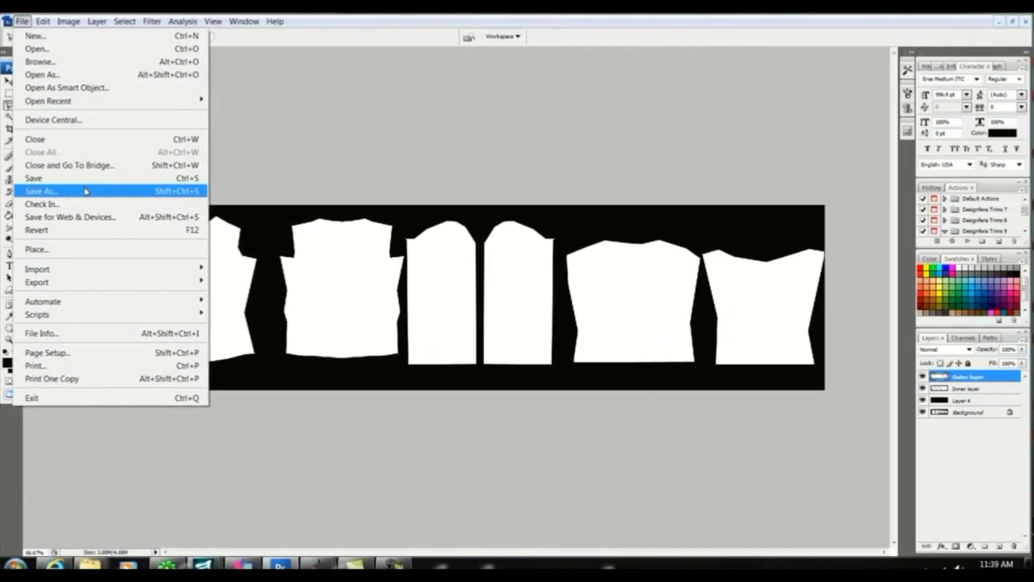
Step: Save the updated shirt mask again as a JPEG with Save As
left_click(86, 191)
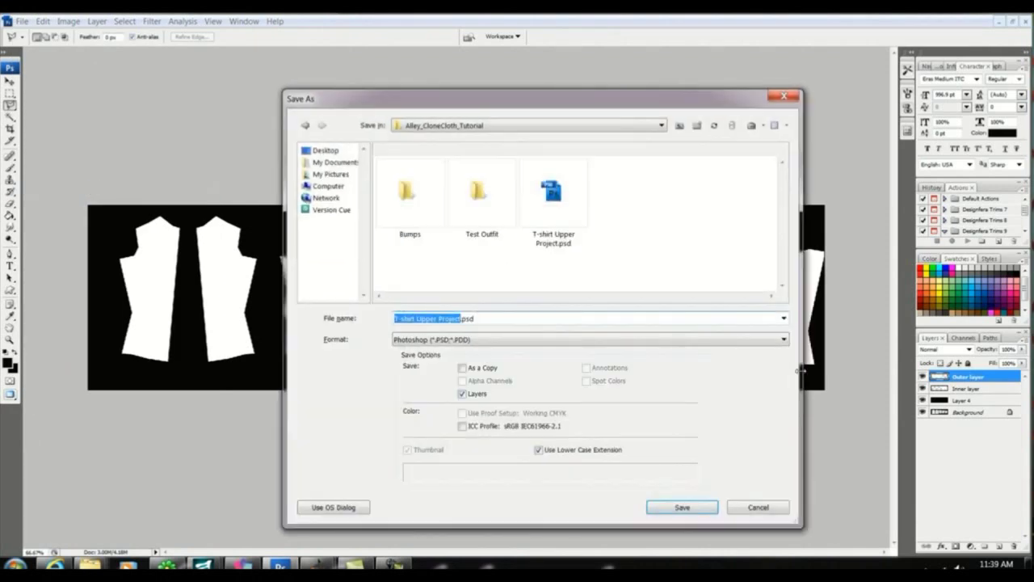
left_click(783, 340)
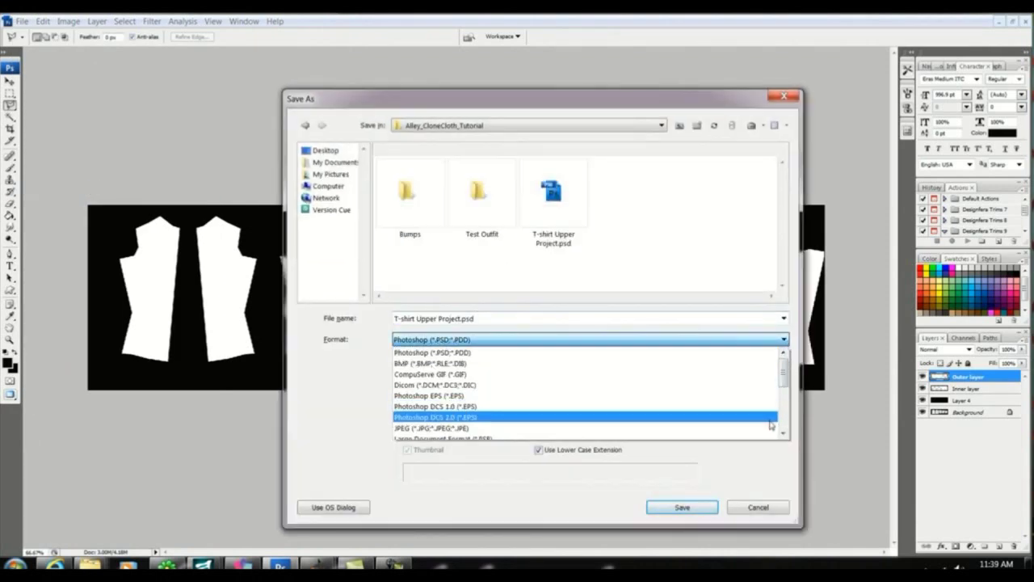
left_click(772, 428)
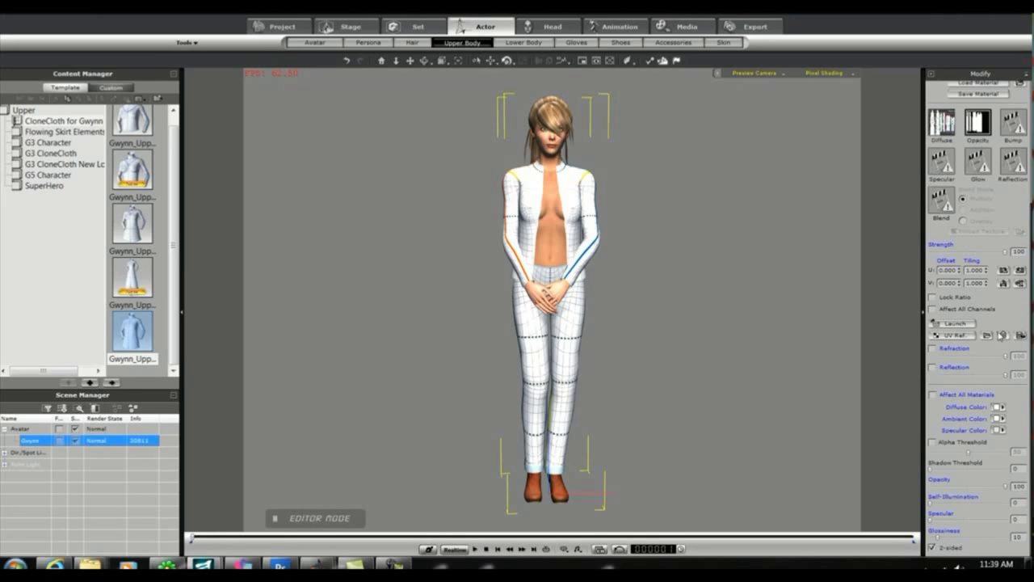
Step: Reload the updated Tshirt opacity.jpg as the opacity map and turn the avatar to check the front
left_click(986, 335)
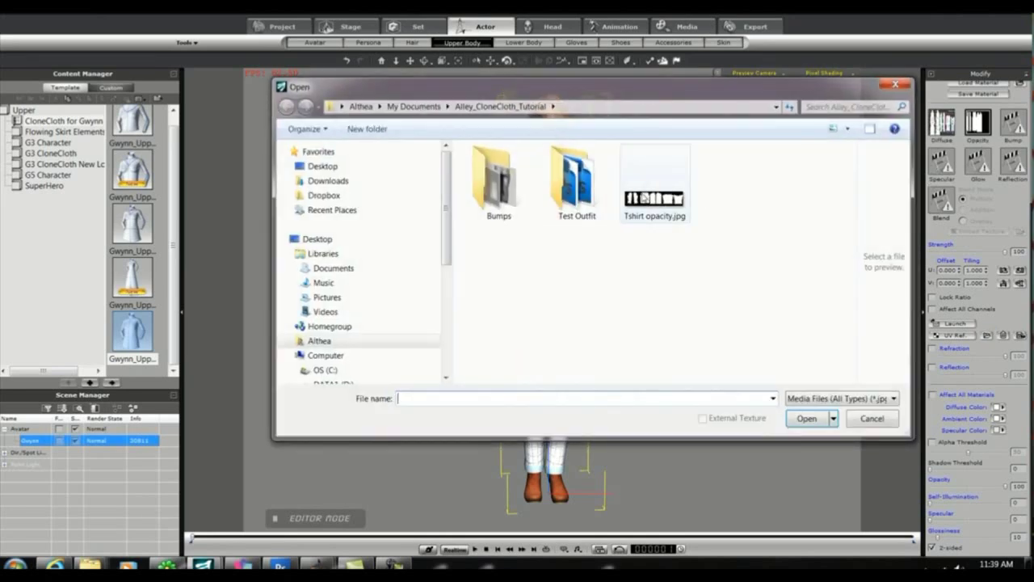
left_click(655, 185)
left_click(804, 419)
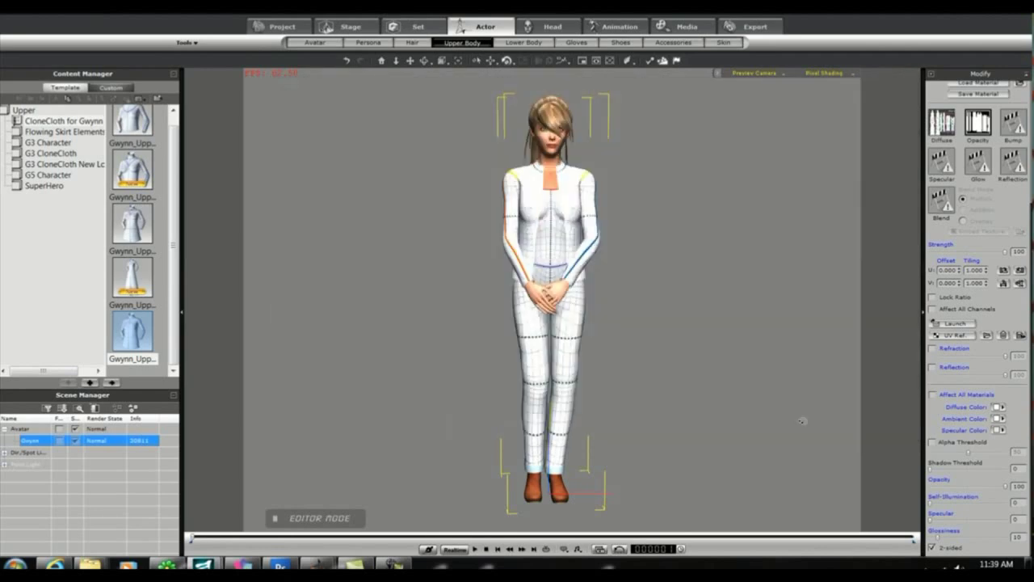
right_click_drag(786, 416, 760, 420)
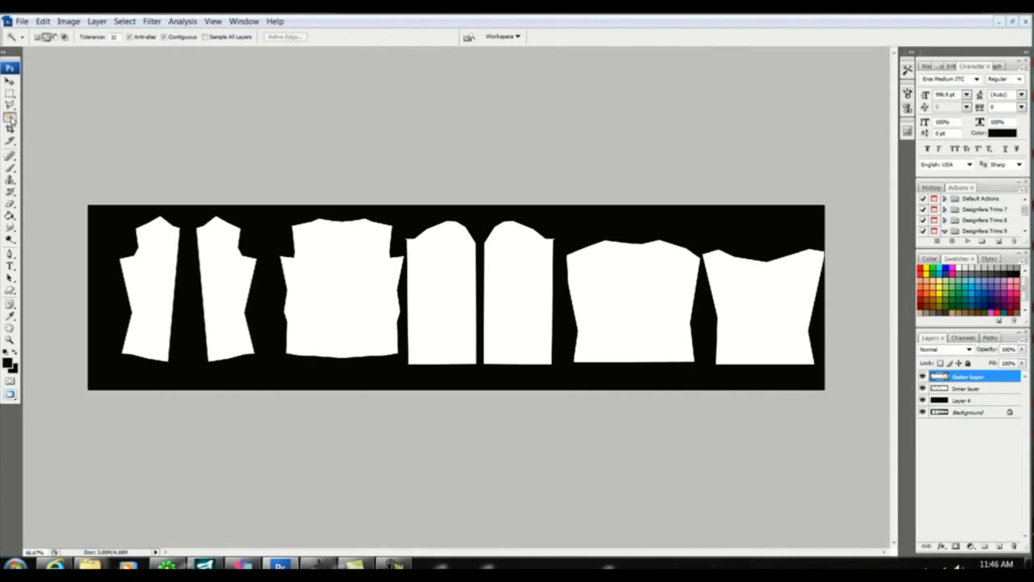
Step: Select the five left-hand shirt pieces and give them a red Pattern Fill layer at 30% scale
left_click(162, 273)
left_click(218, 272, "shift")
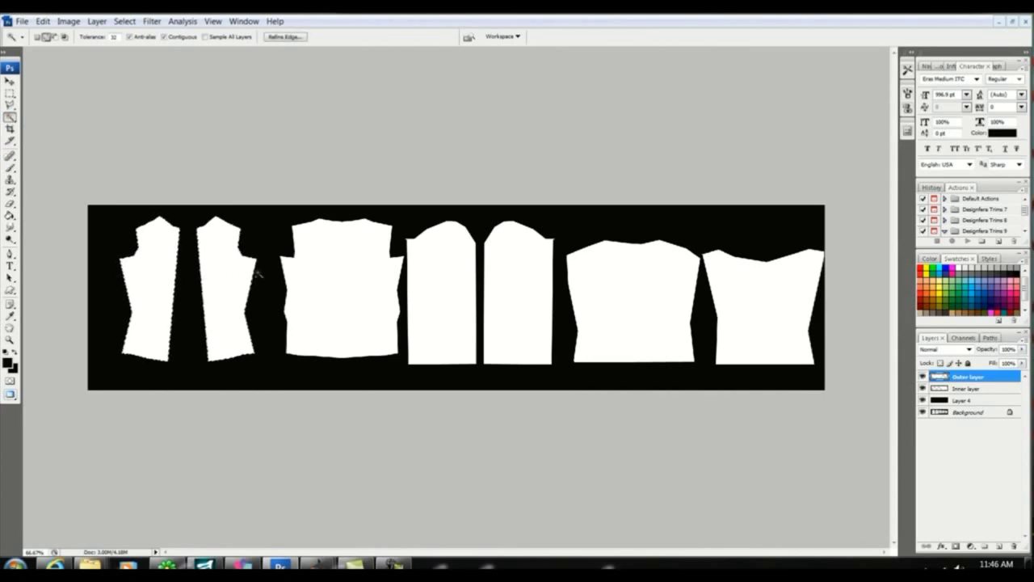
left_click(385, 279, "shift")
left_click(454, 291, "shift")
left_click(534, 302, "shift")
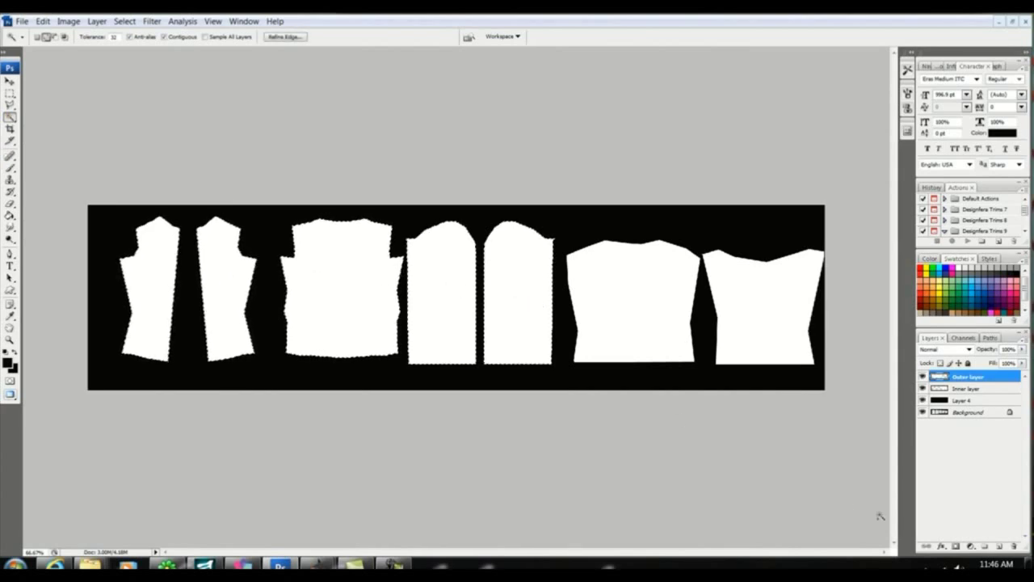
left_click(975, 548)
left_click(952, 342)
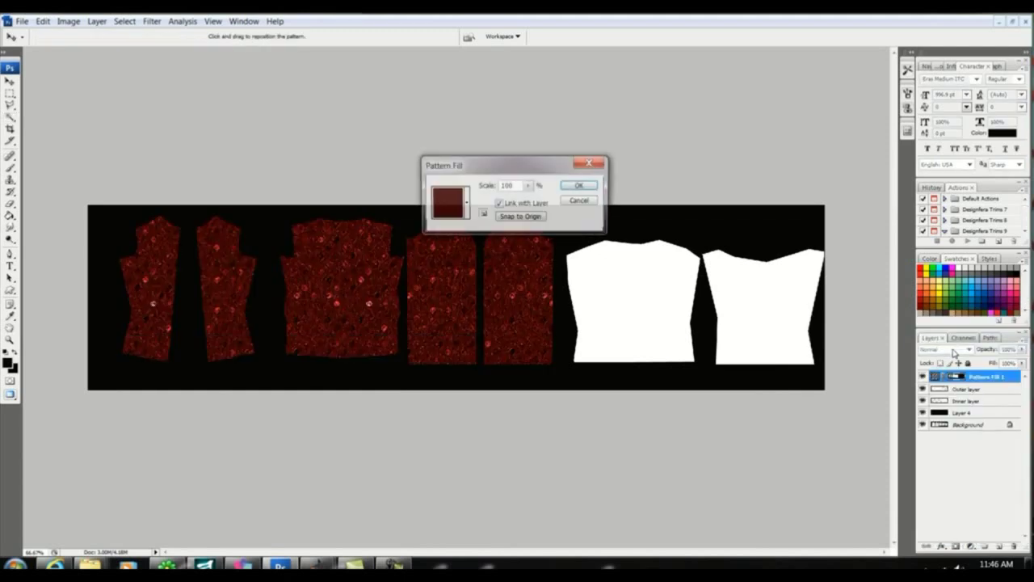
left_click(528, 185)
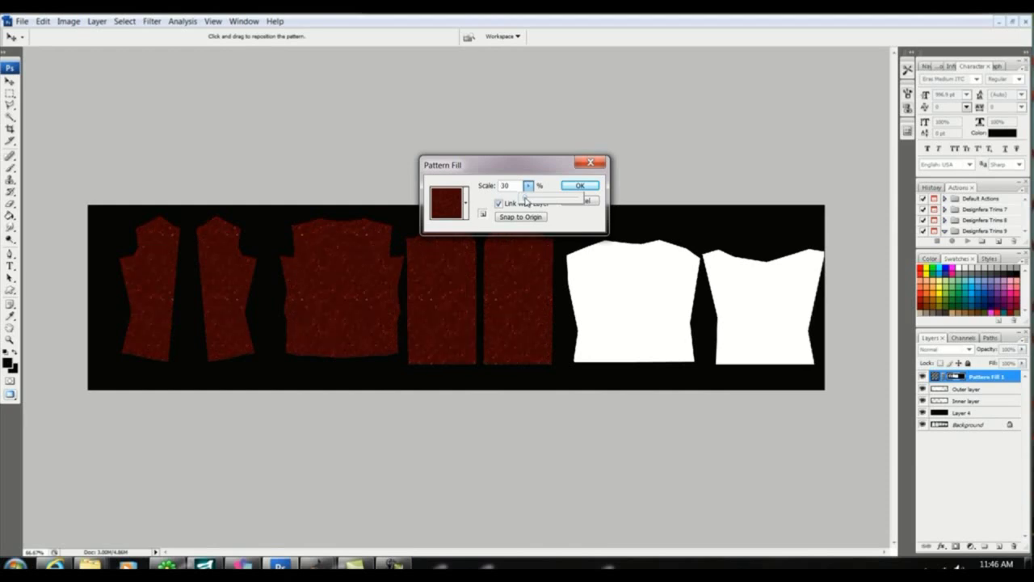
left_click(579, 186)
key("w")
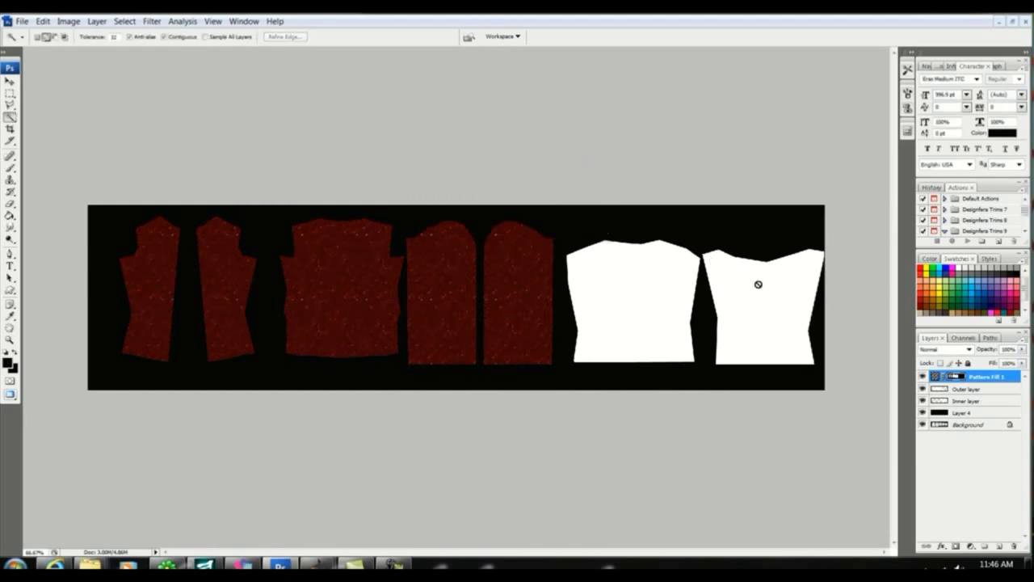
Step: Fill the Inner layer's two white pieces with a dark floral pattern at 30%, then begin Save As
left_click(970, 402)
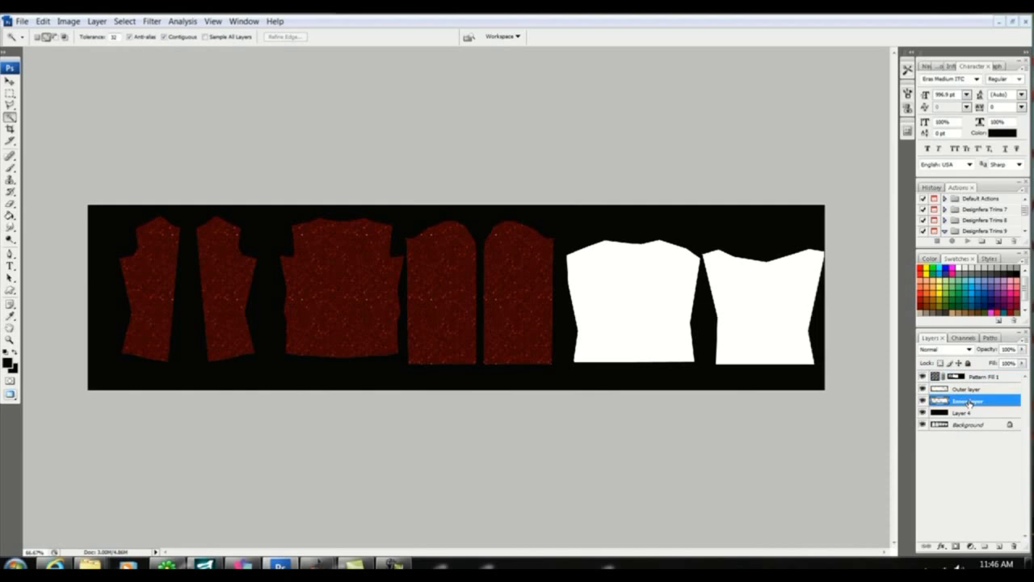
left_click(620, 322)
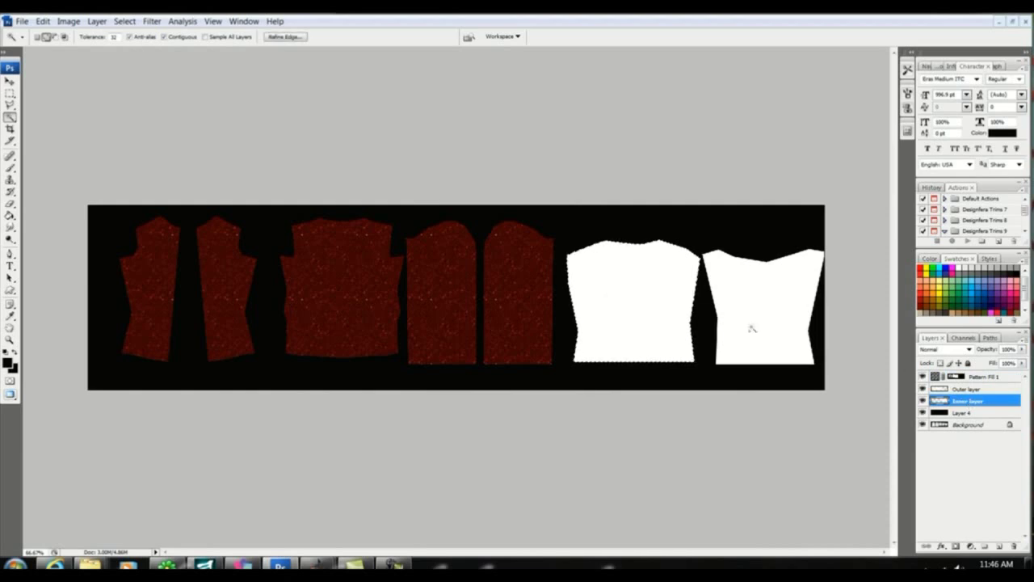
left_click(752, 326, "shift")
left_click(970, 547)
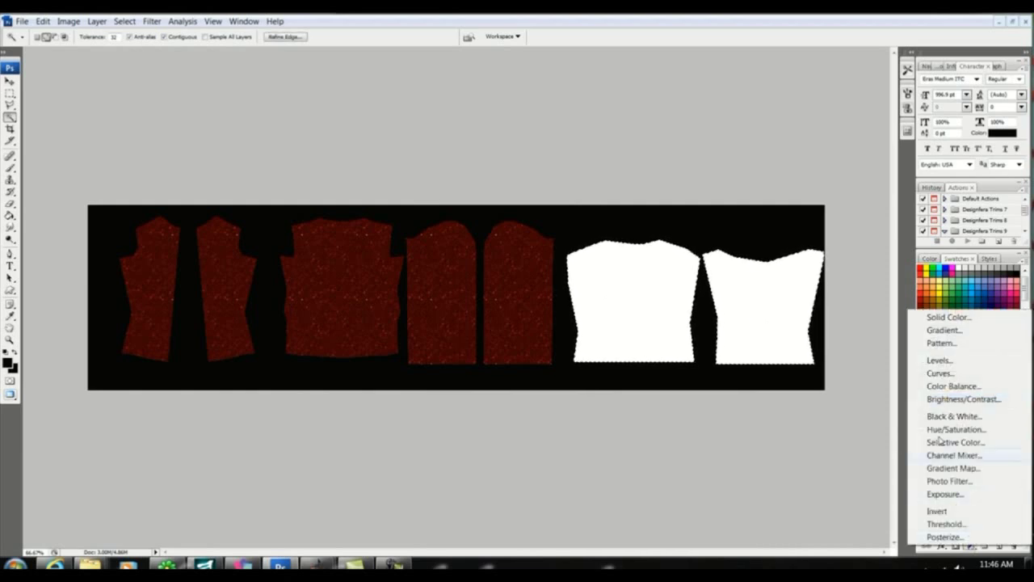
left_click(941, 344)
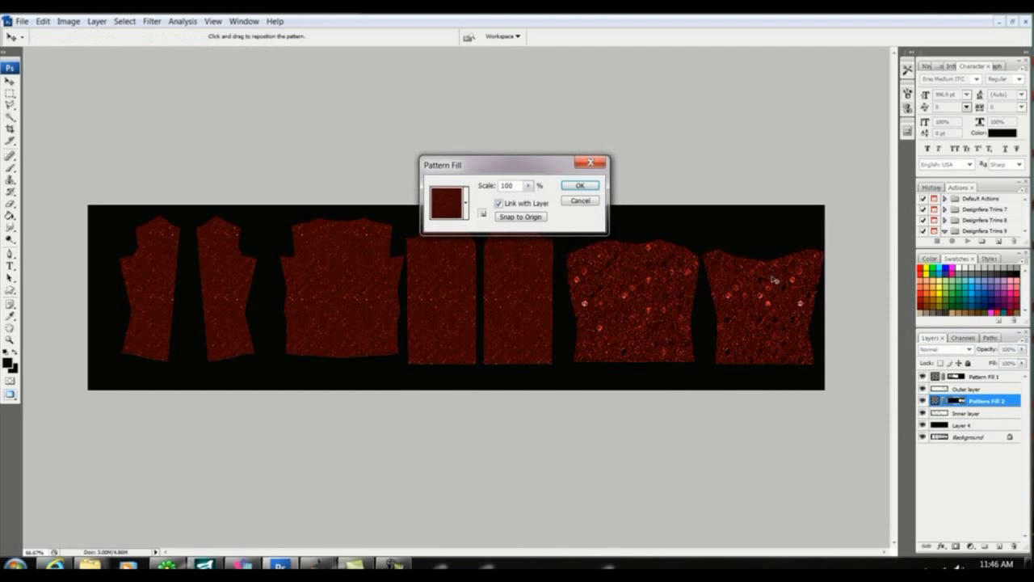
left_click(466, 202)
left_click(431, 289)
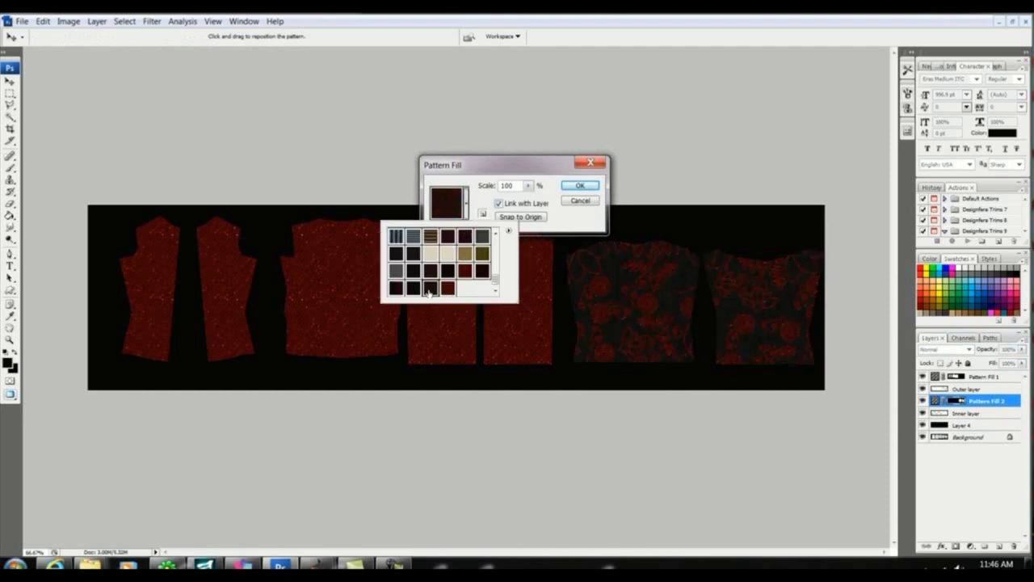
left_click(529, 186)
left_click_drag(530, 196, 527, 198)
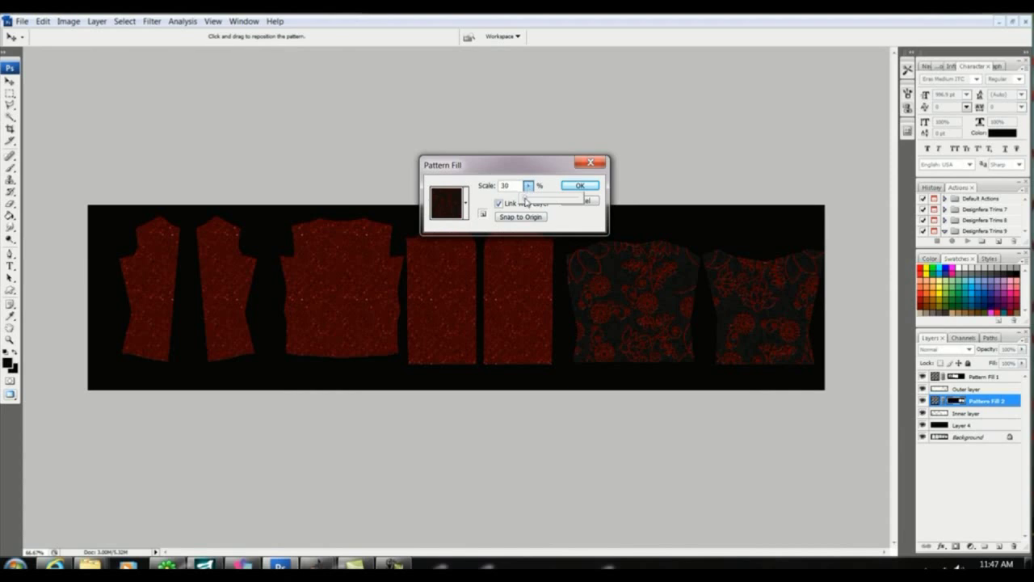
left_click(579, 185)
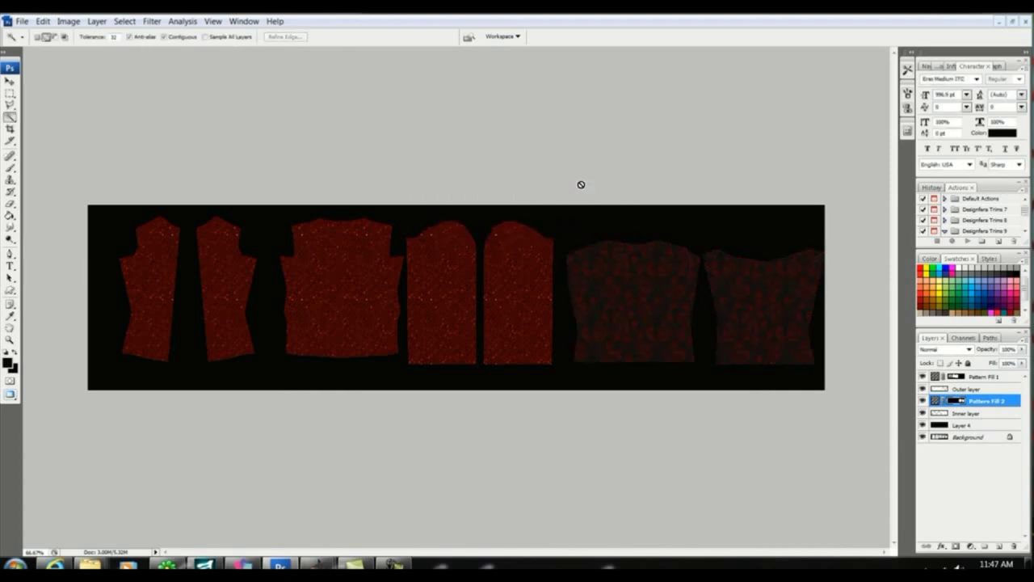
left_click(24, 21)
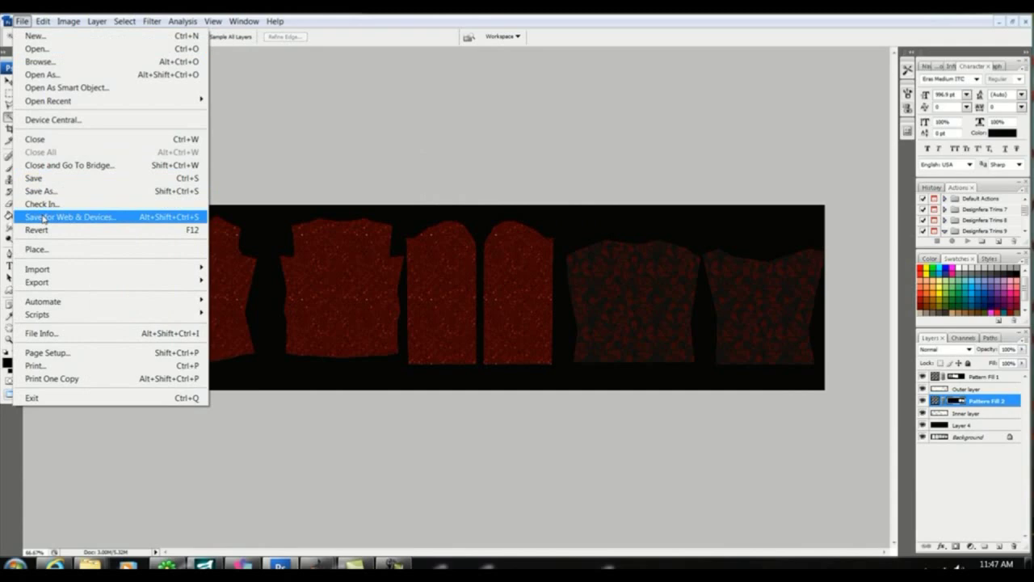
left_click(58, 192)
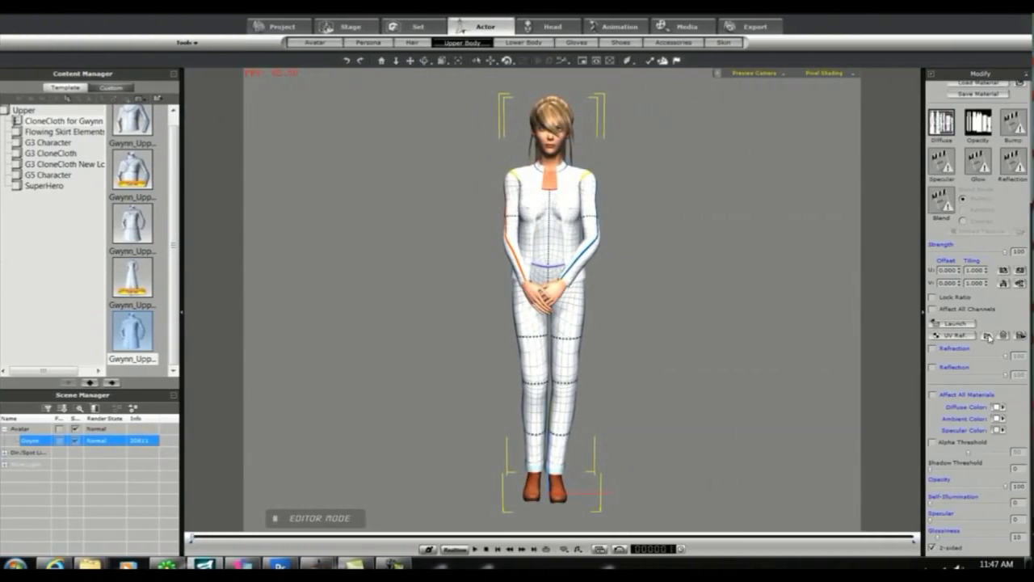
Step: Load tshirt diffuse.jpg onto the jacket, then launch the Lower Body pants texture in Photoshop
left_click(988, 336)
left_click(655, 184)
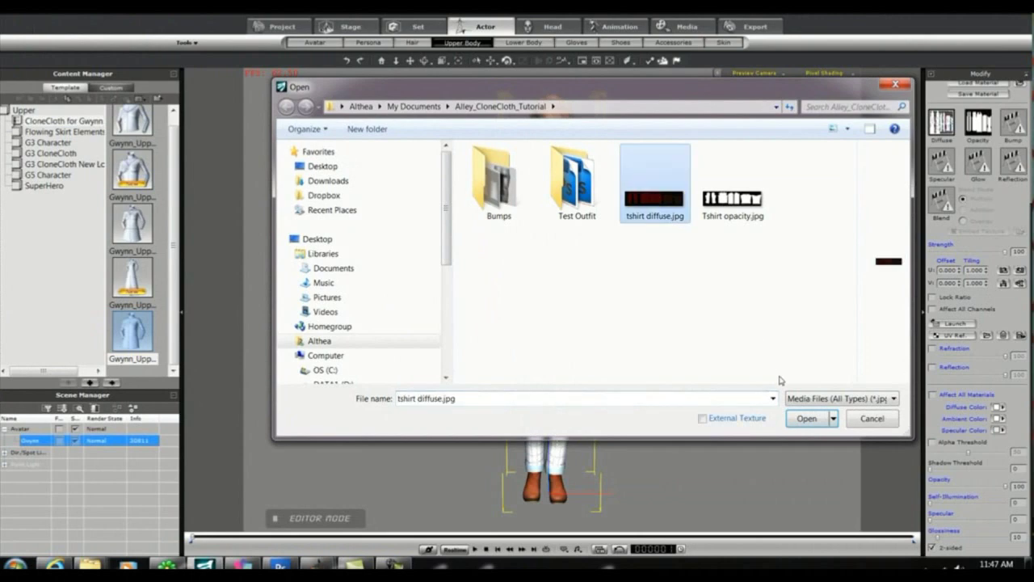
left_click(807, 419)
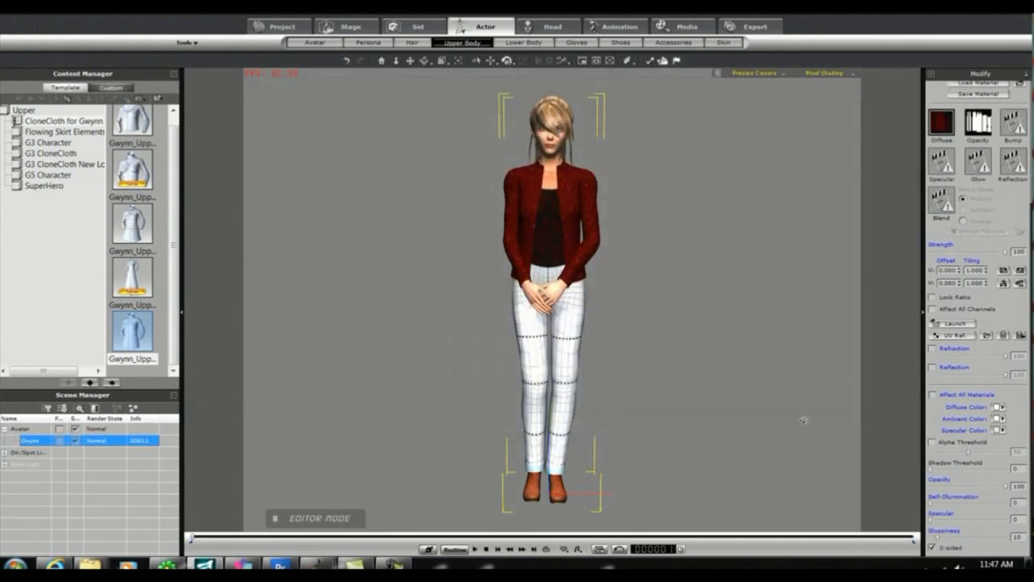
mouse_move(730, 381)
right_mouse_down()
mouse_move(655, 372)
mouse_move(784, 377)
mouse_move(731, 378)
right_mouse_up()
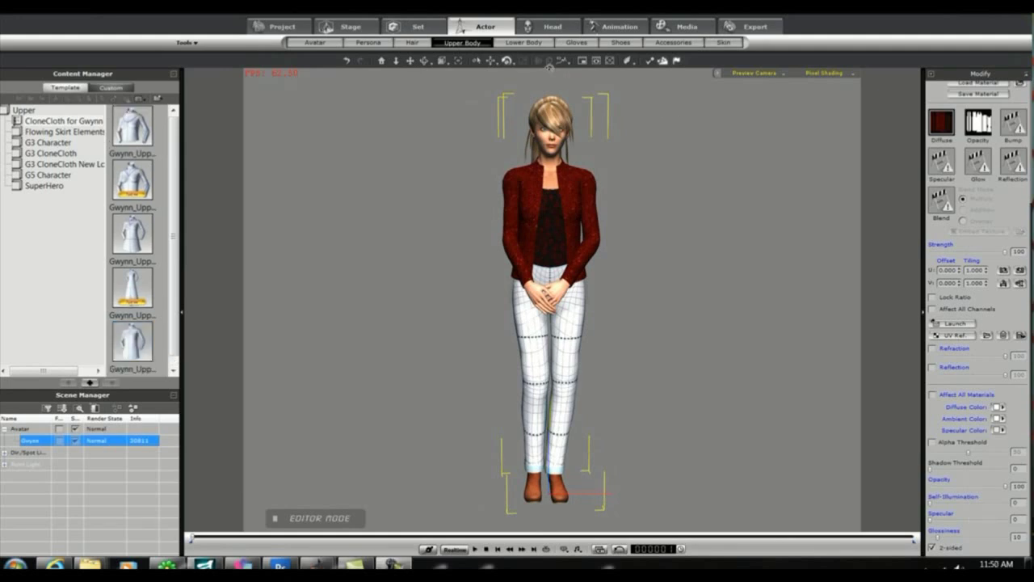
left_click(523, 42)
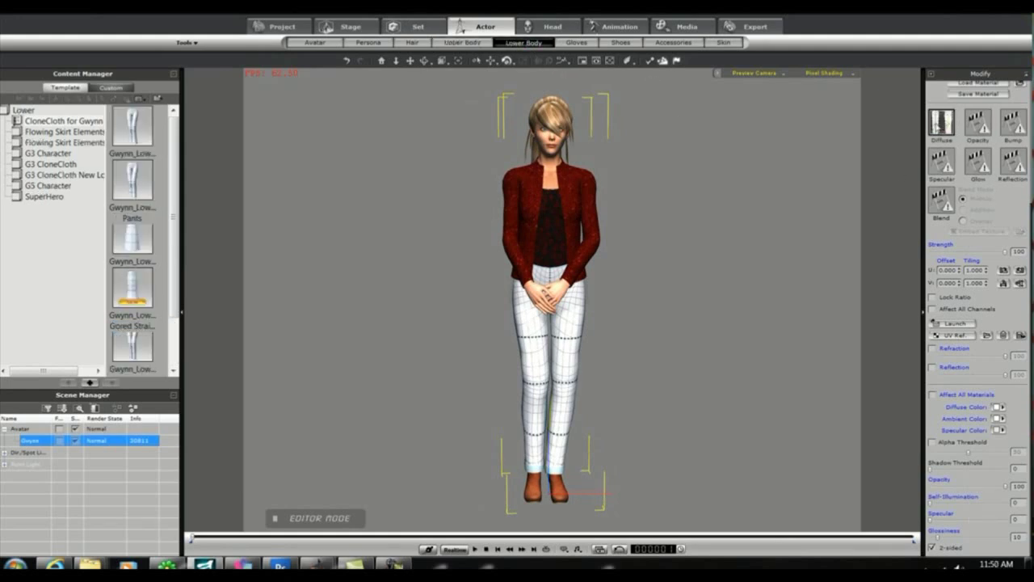
left_click(956, 323)
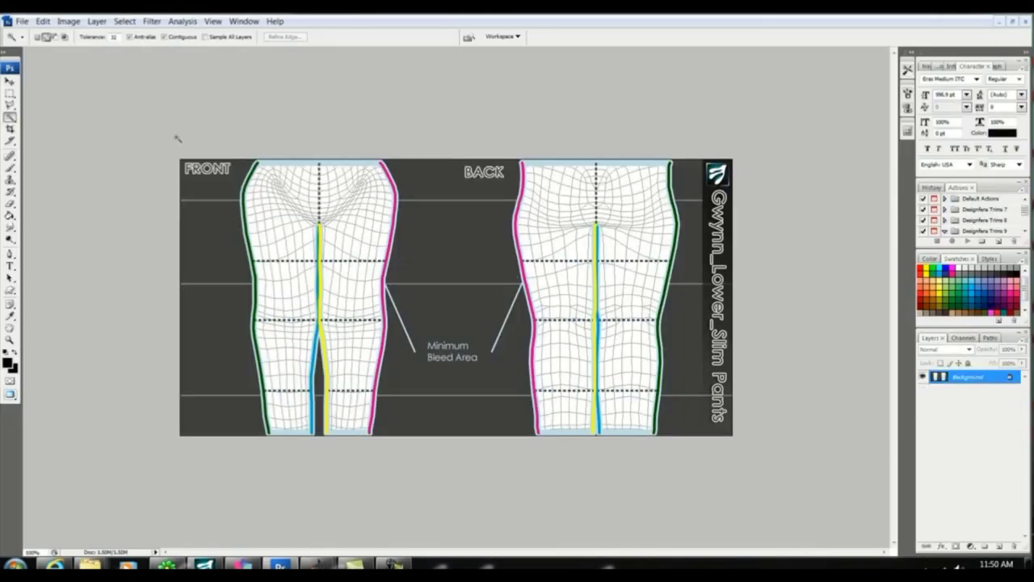
Step: Lasso the front and back pants legs into white Front and Back layers
key("l")
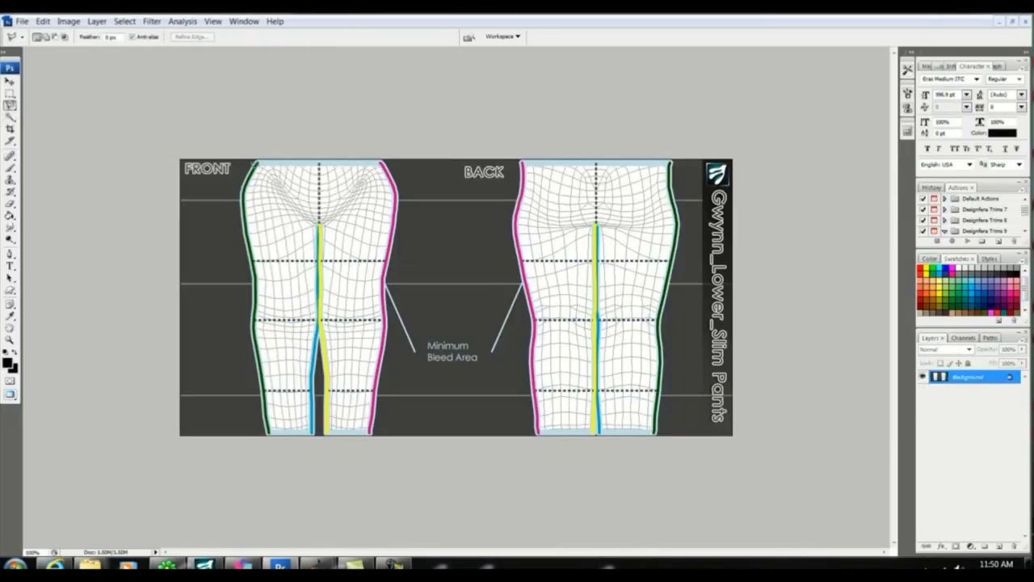
mouse_move(251, 154)
left_mouse_down()
mouse_move(234, 190)
mouse_move(252, 262)
mouse_move(265, 429)
left_mouse_up()
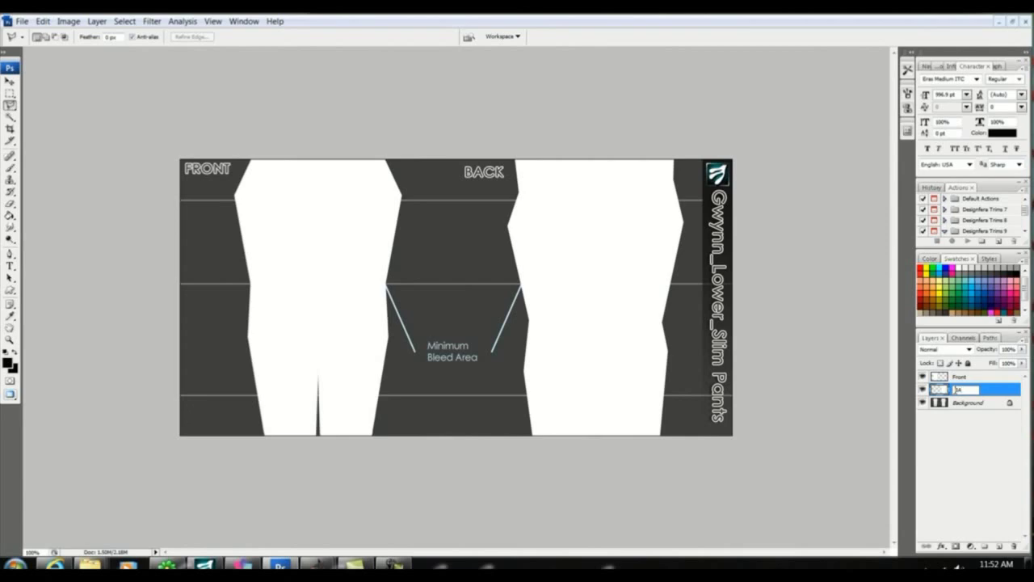
key("Return")
Step: Add Layer 1 above Background, fill it black with the Paint Bucket, and begin Save As
left_click(968, 401)
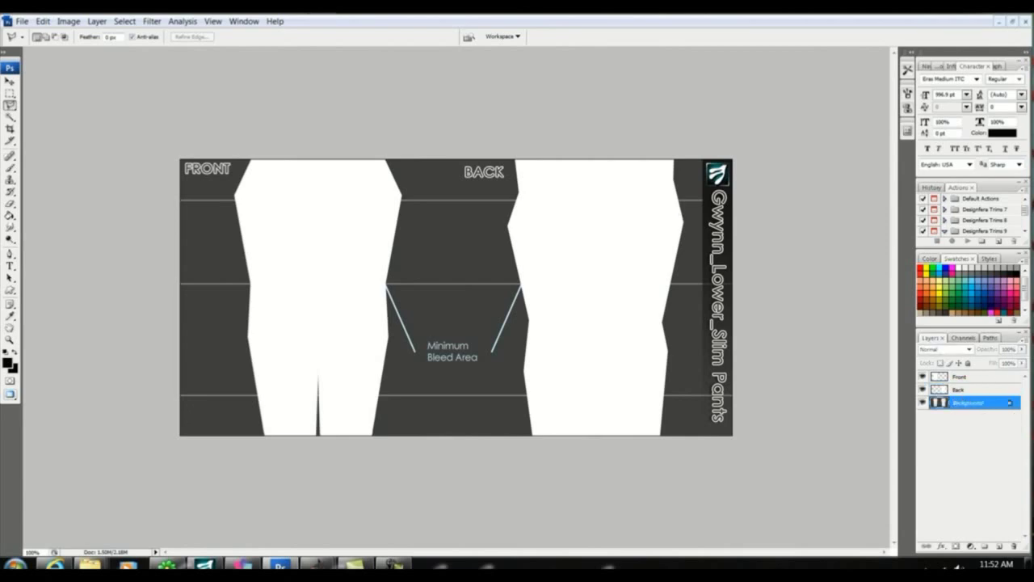
left_click(97, 21)
mouse_move(223, 38)
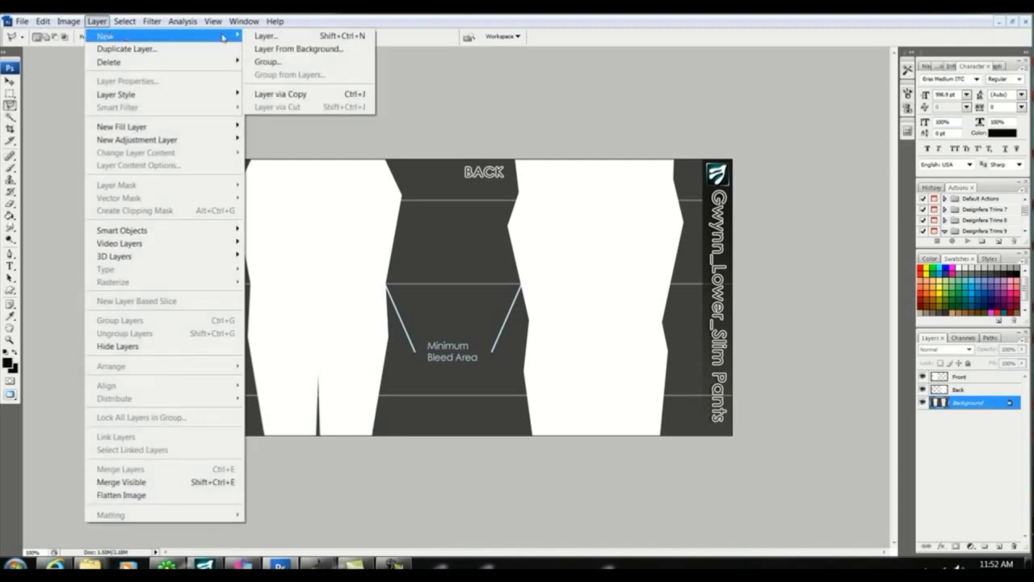
left_click(265, 36)
left_click(608, 181)
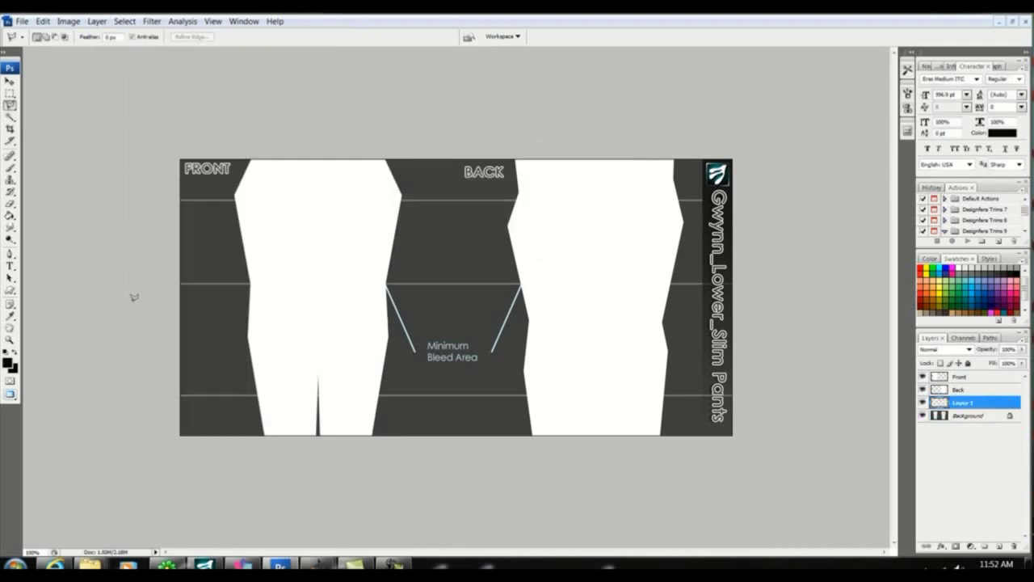
left_click(9, 215)
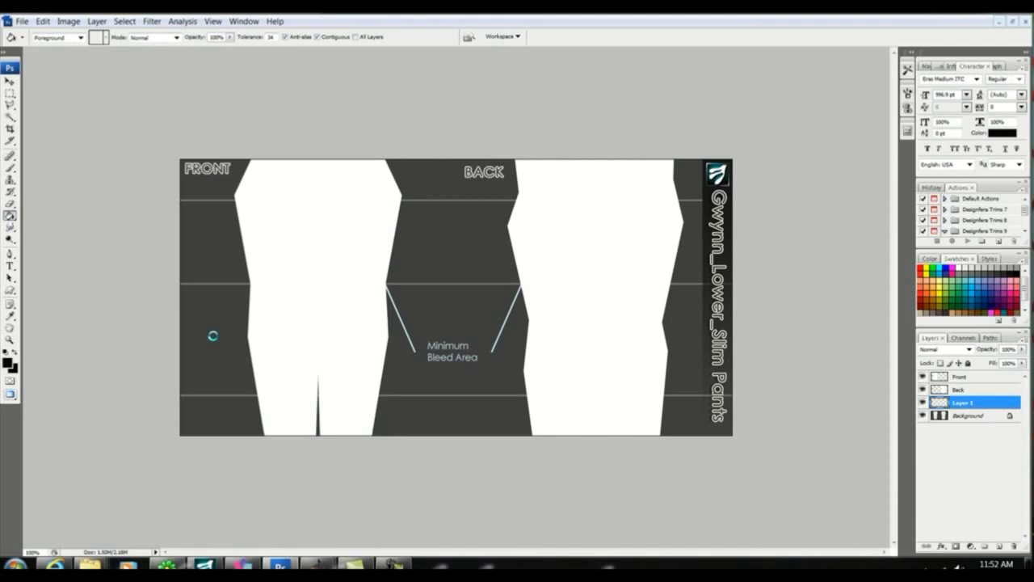
left_click(22, 21)
left_click(66, 190)
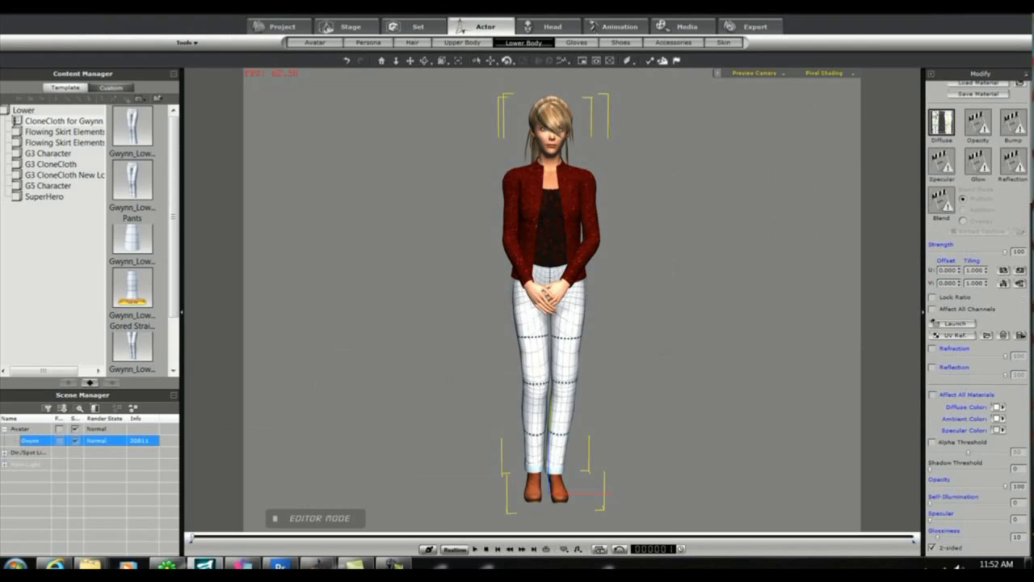
Step: Load Loer Opacity.jpg into the pants' Opacity channel, then return to Photoshop
left_click(978, 123)
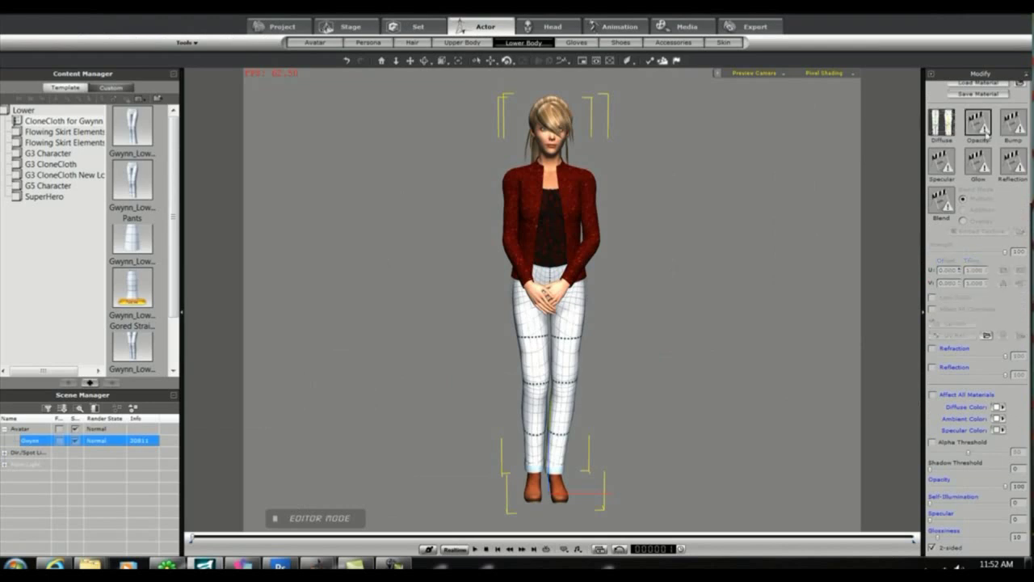
left_click(987, 336)
left_click(655, 186)
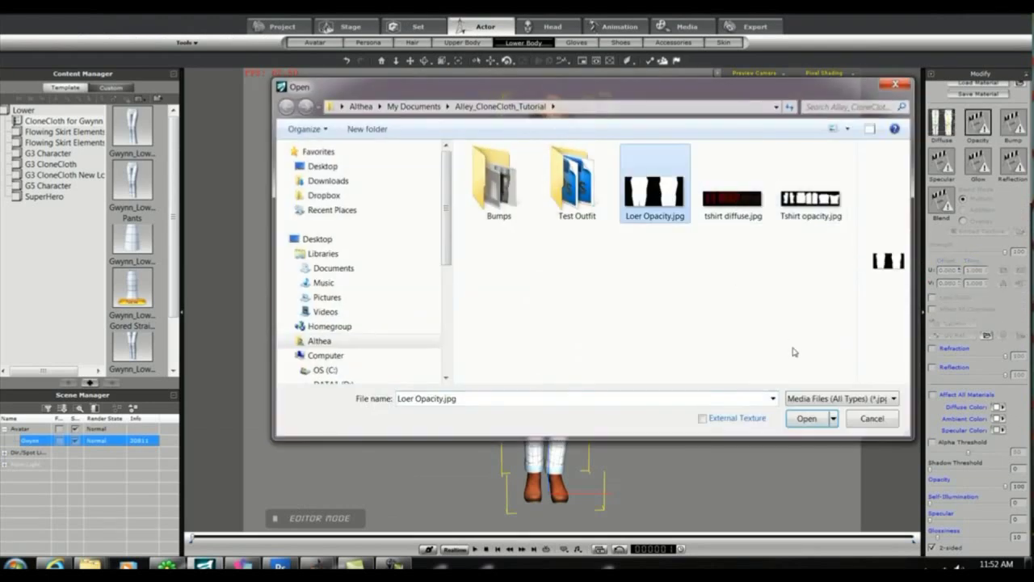
left_click(805, 416)
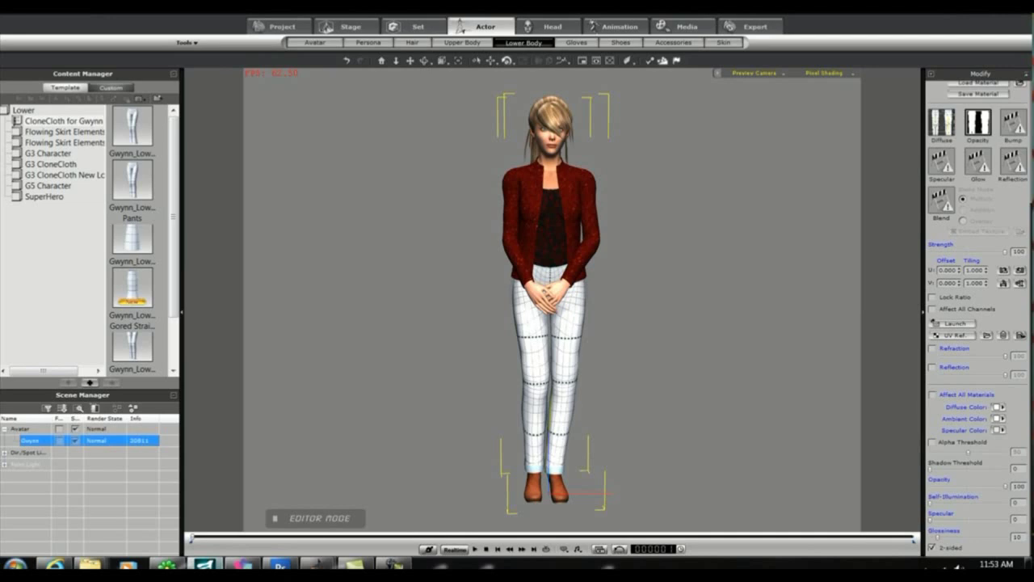
left_click(278, 564)
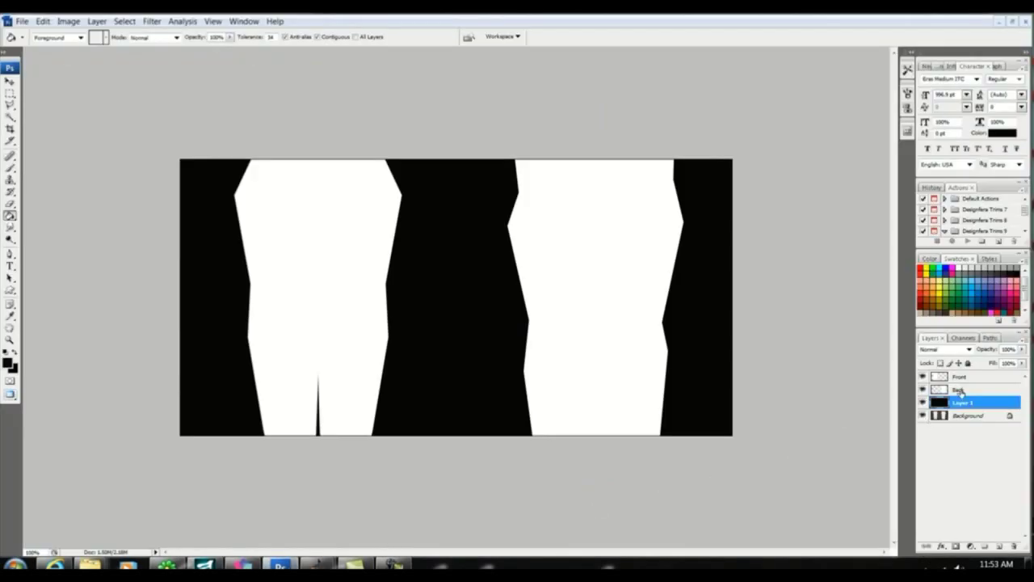
Step: Merge the Front and Back layers and Magic Wand-select both white pants shapes
left_click(966, 378)
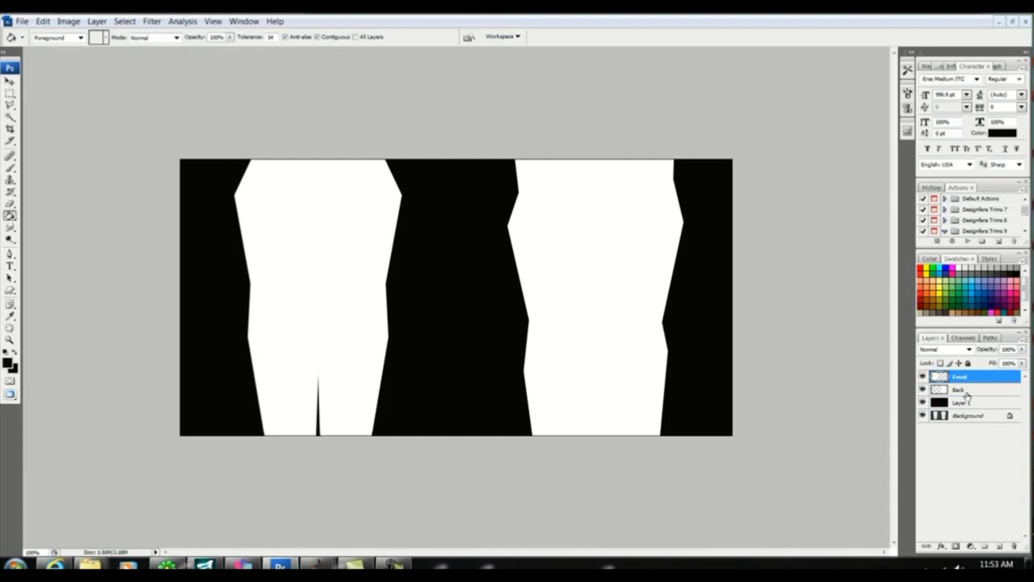
left_click(962, 390, "shift")
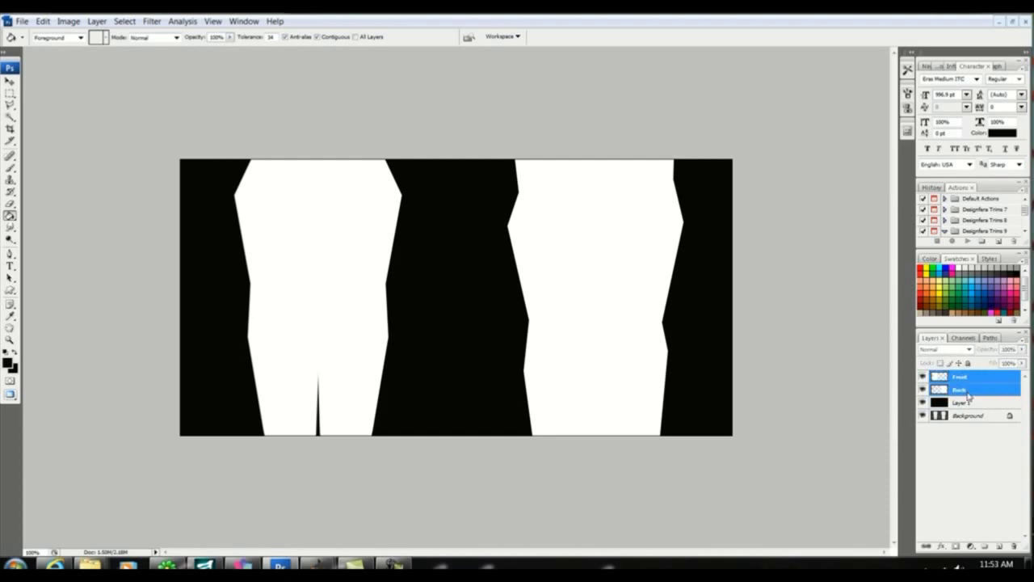
right_click(969, 396)
left_click(927, 357)
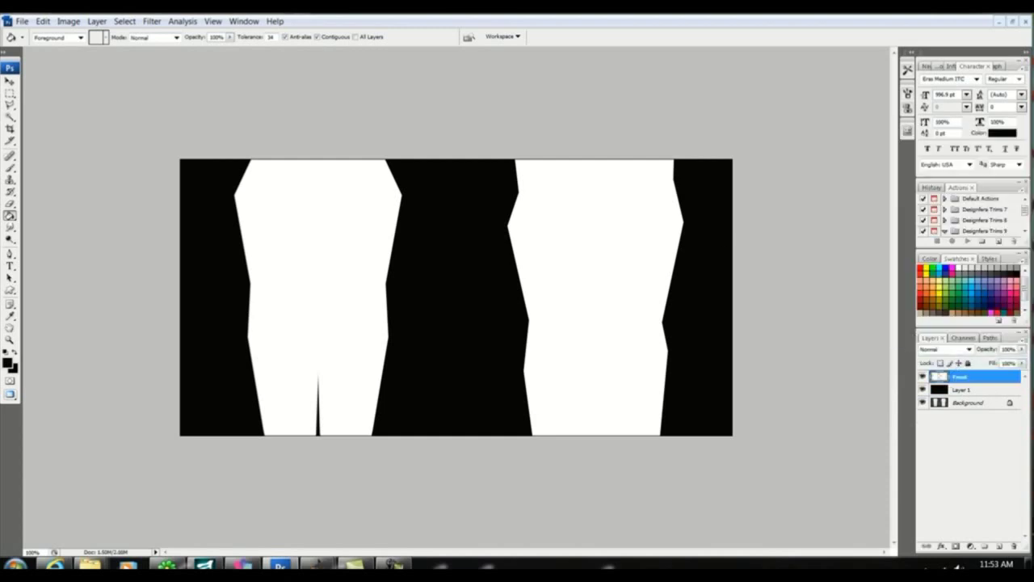
left_click(10, 118)
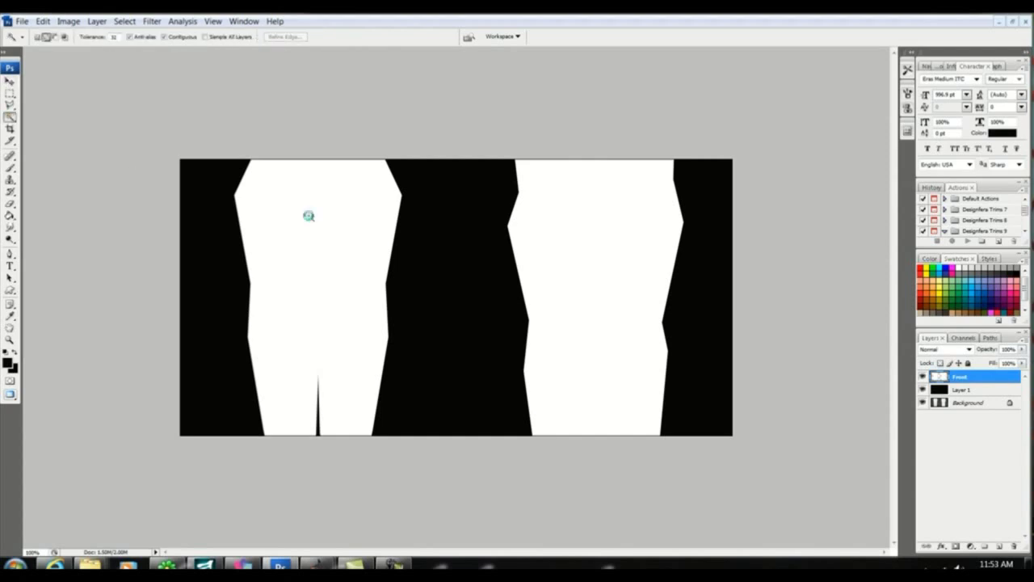
left_click(307, 215)
left_click(645, 301, "shift")
Step: Start saving the pants texture as a JPEG and edit its file name
left_click(919, 191)
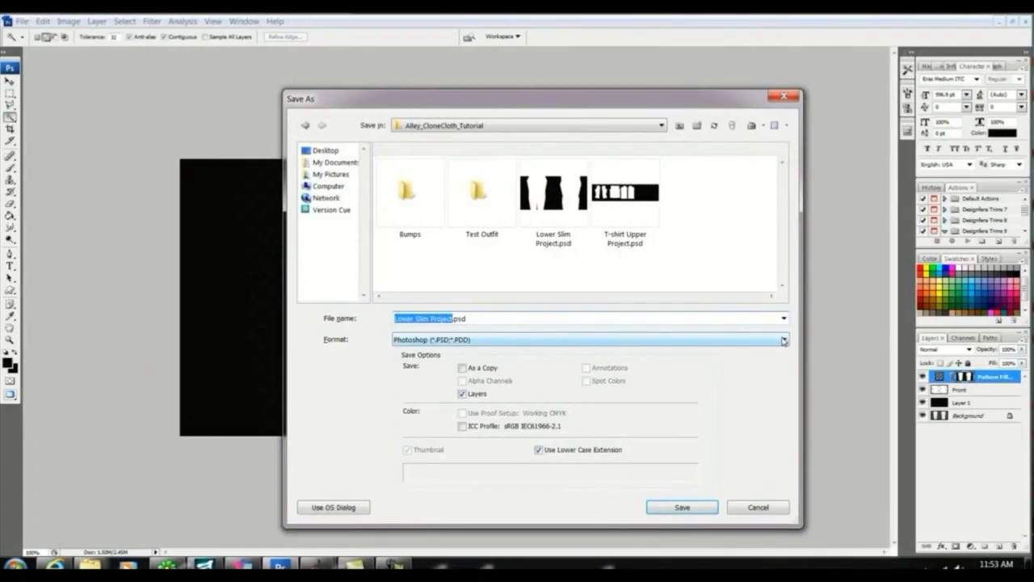
left_click(783, 341)
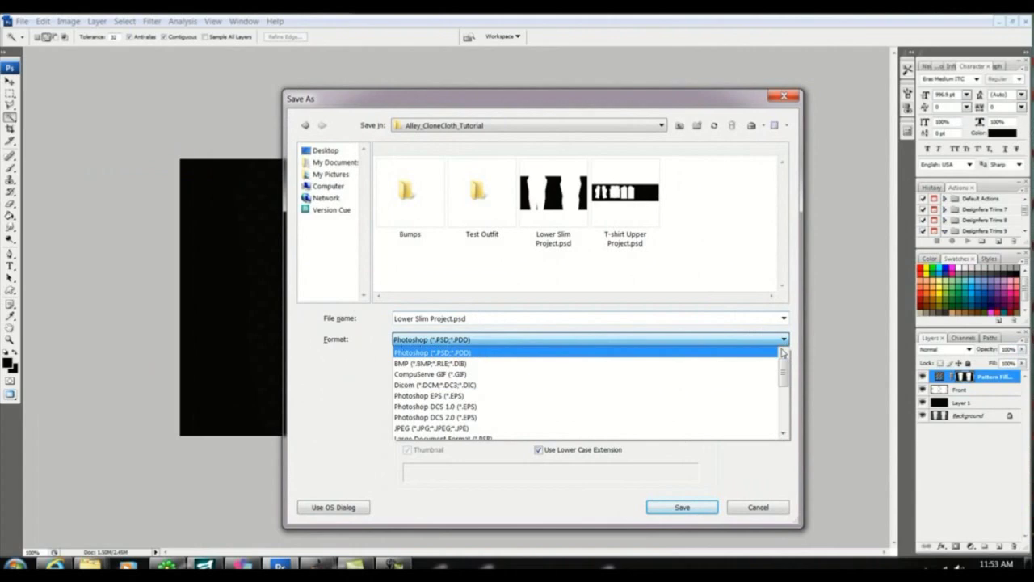
left_click(770, 429)
left_click(520, 321)
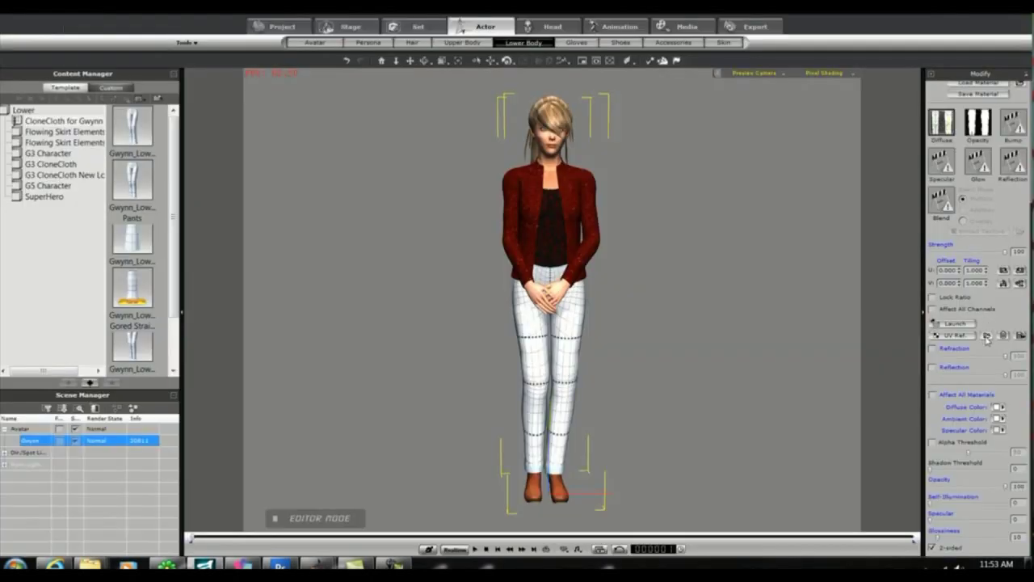
Step: Load Lower diffuse.jpg into the pants' Diffuse slot so the trousers turn black
left_click(987, 338)
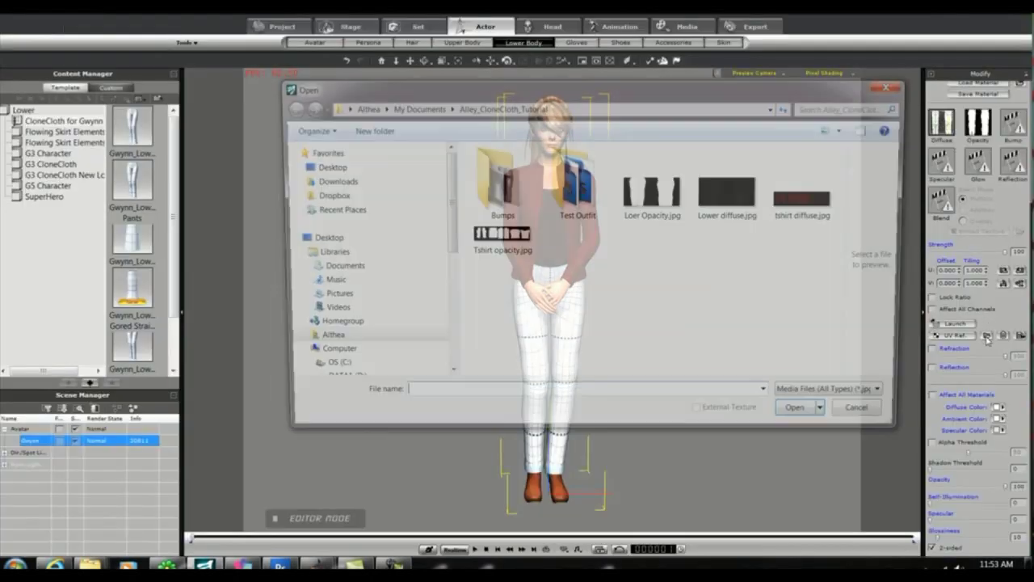
left_click(725, 195)
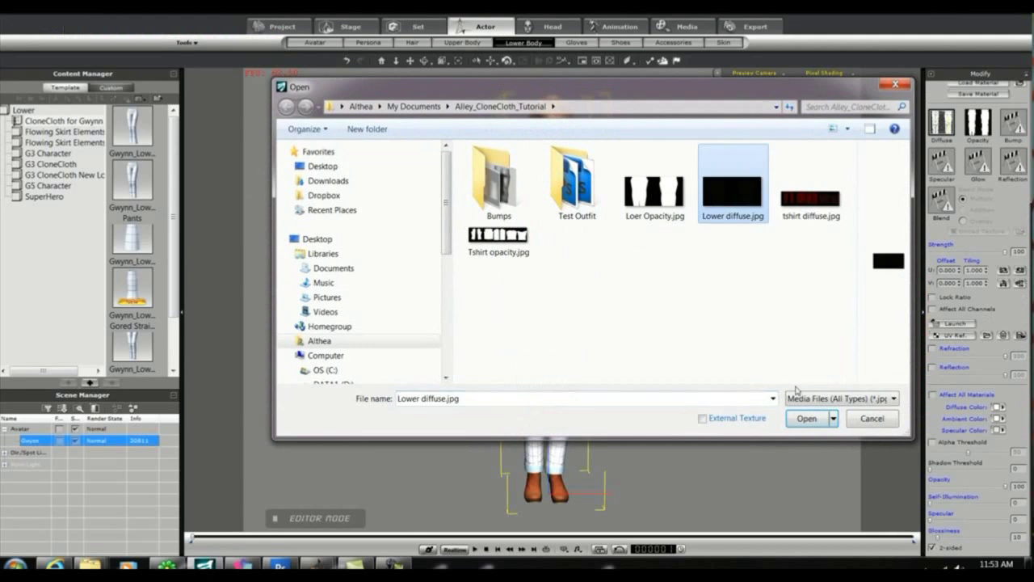
left_click(806, 417)
mouse_move(749, 399)
right_mouse_down()
mouse_move(571, 369)
mouse_move(743, 396)
right_mouse_up()
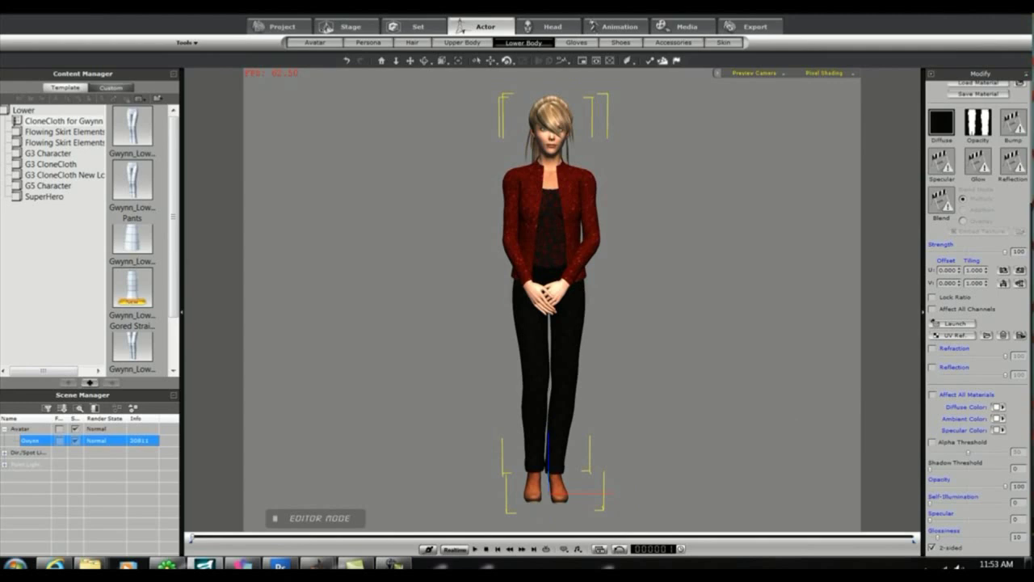
left_click(462, 42)
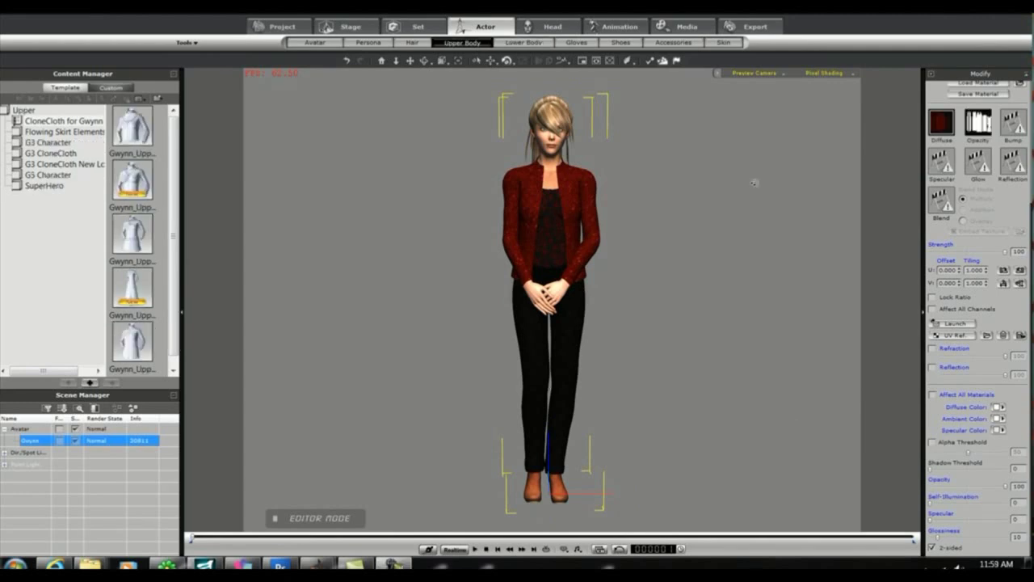
Step: Load Bumps/upper bump.jpg into the jacket material's Bump slot
left_click(1013, 121)
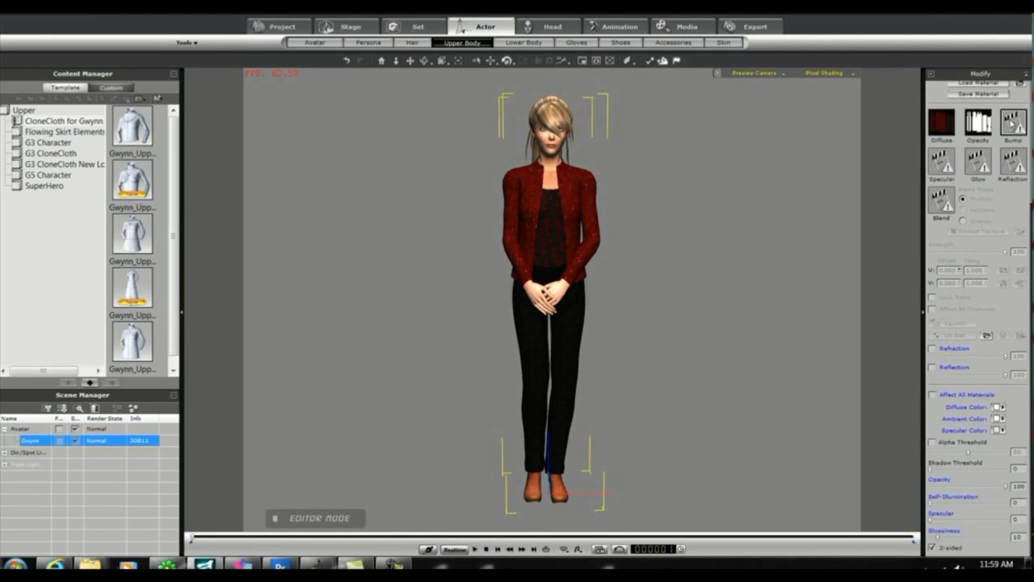
left_click(987, 336)
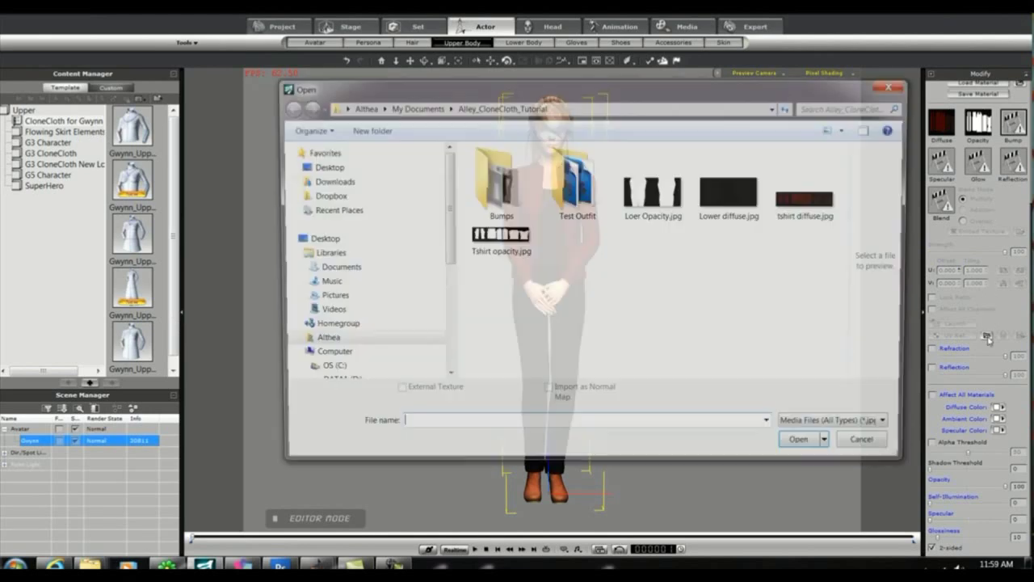
double_click(499, 180)
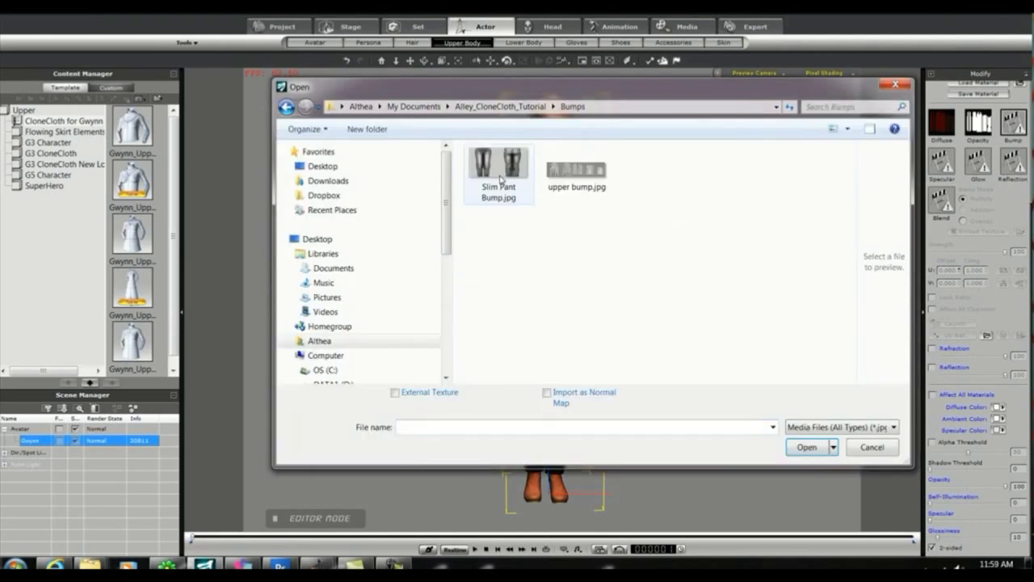
left_click(576, 170)
left_click(804, 445)
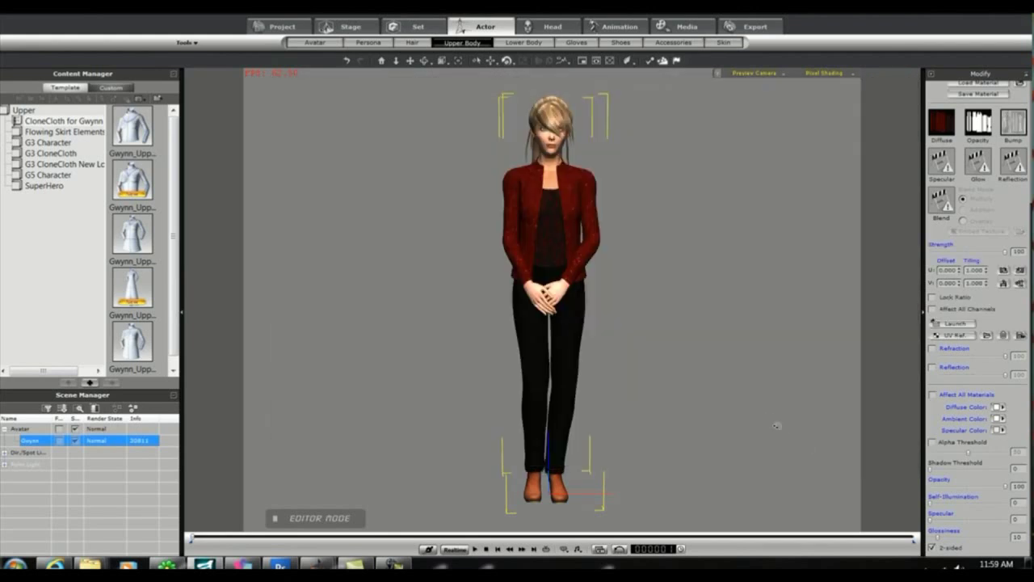
left_click_drag(762, 407, 712, 359)
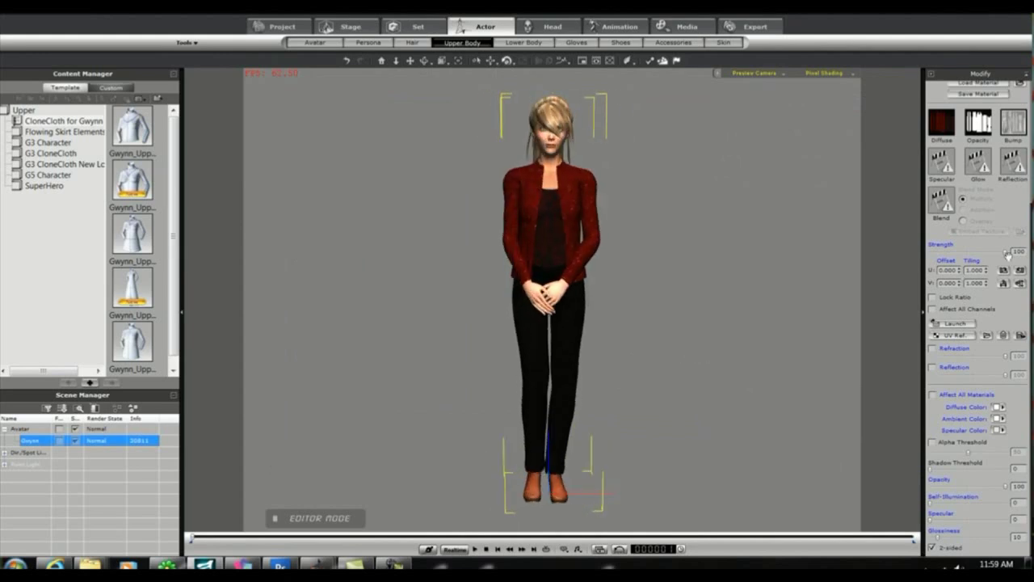
Step: Raise the jacket bump's Adjust Color contrast to 100
left_click_drag(1032, 287, 1029, 107)
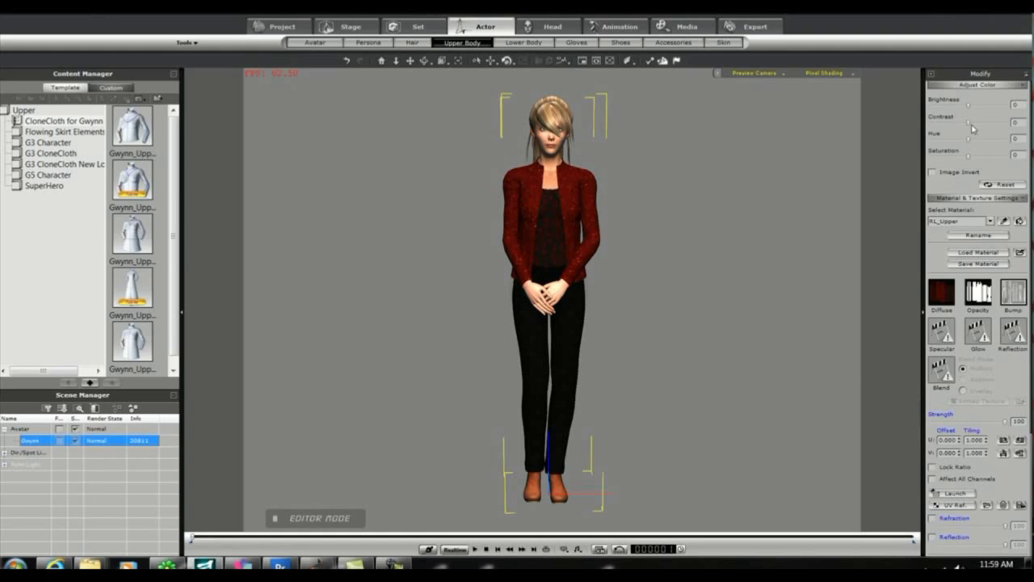
left_click_drag(970, 126, 1028, 139)
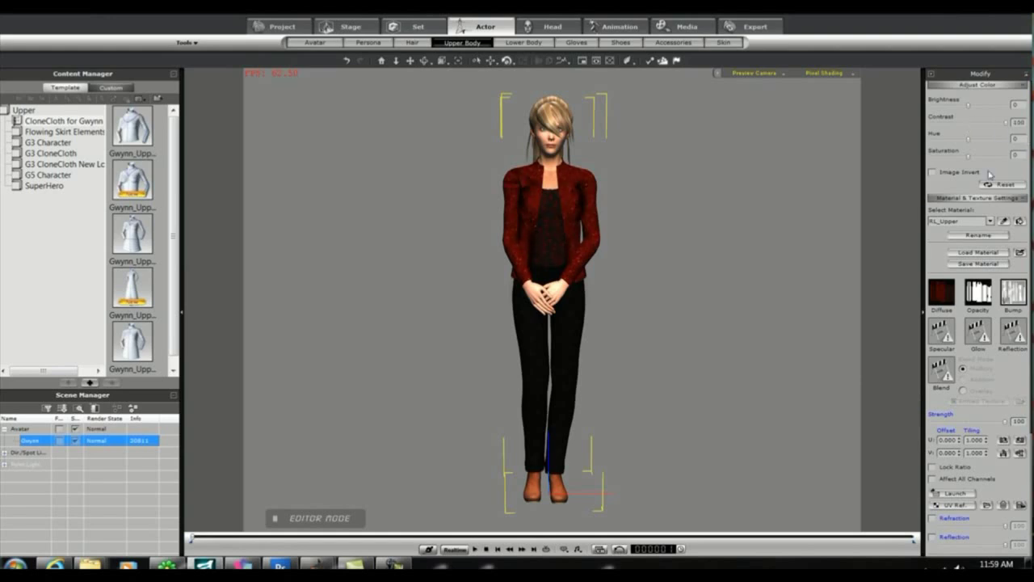
mouse_move(715, 308)
left_mouse_down()
mouse_move(624, 306)
mouse_move(716, 314)
left_mouse_up()
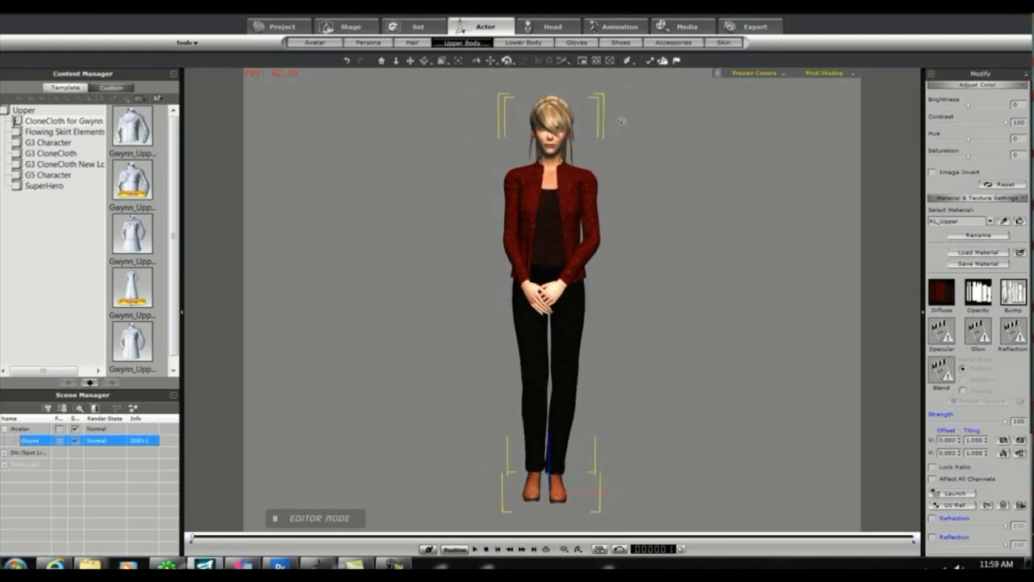
left_click(523, 42)
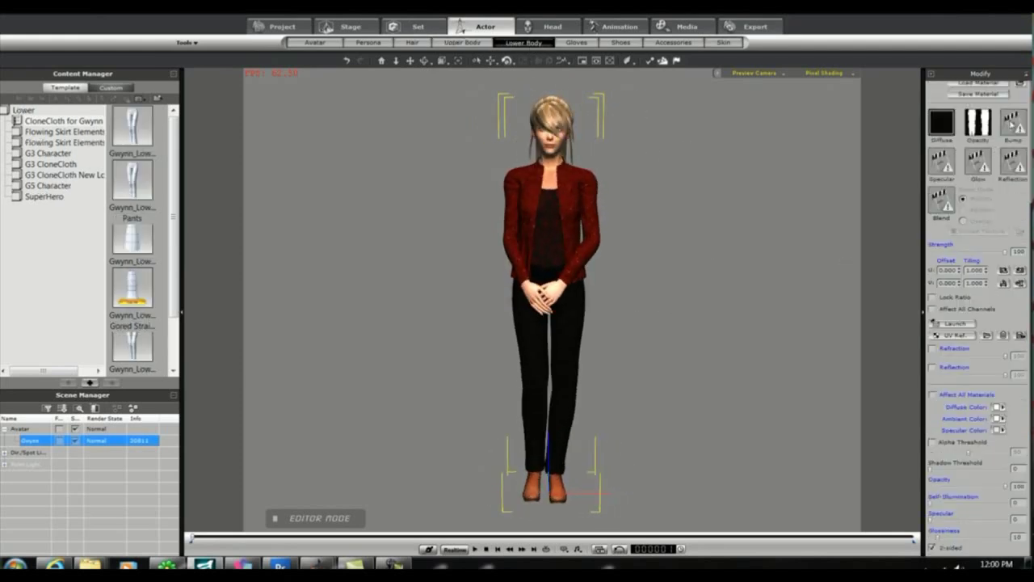
Step: Load Bumps/Slim Pant Bump.jpg as the pants' bump map with contrast 100
left_click(1013, 122)
left_click(987, 335)
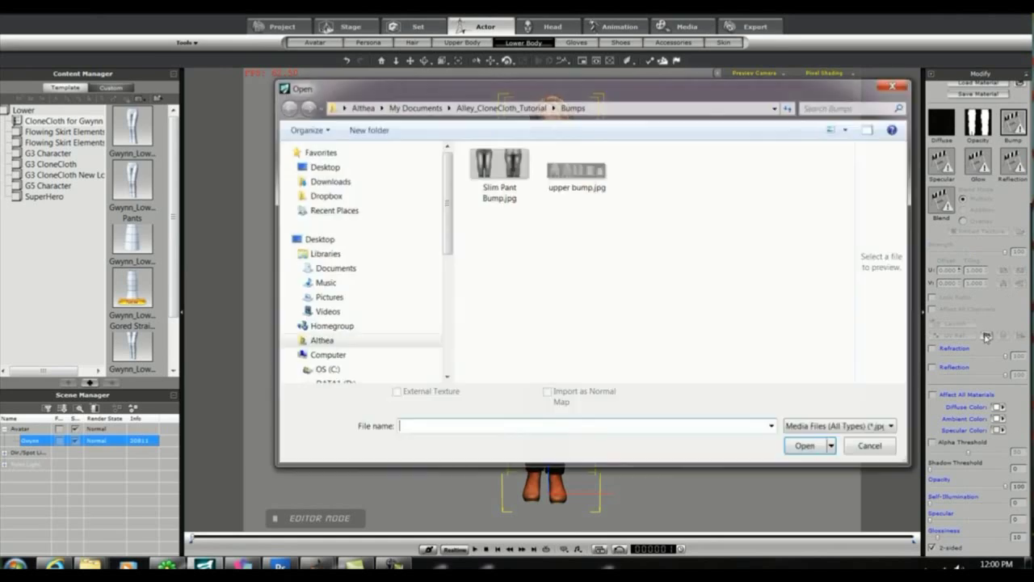
left_click(499, 167)
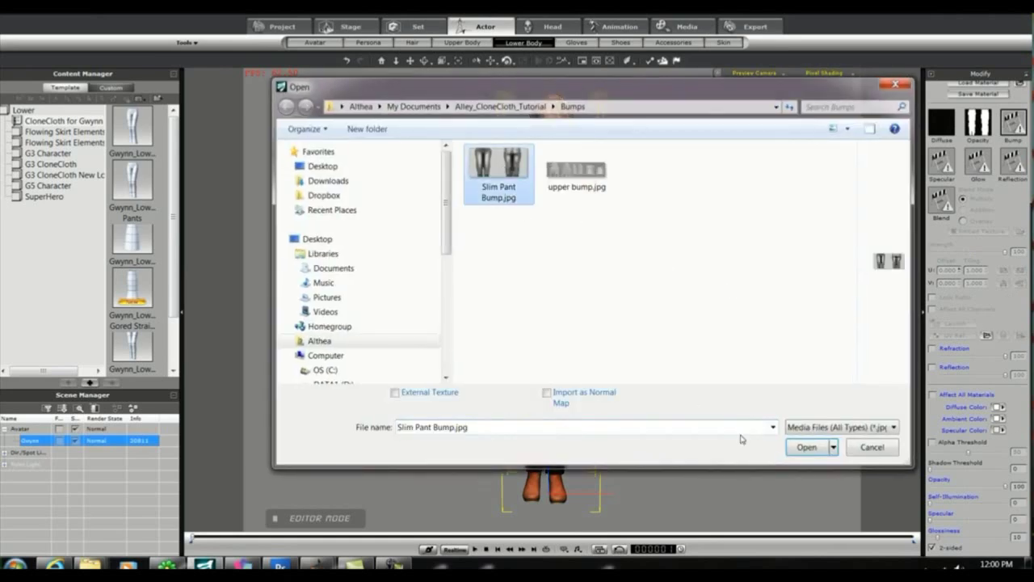
left_click(805, 448)
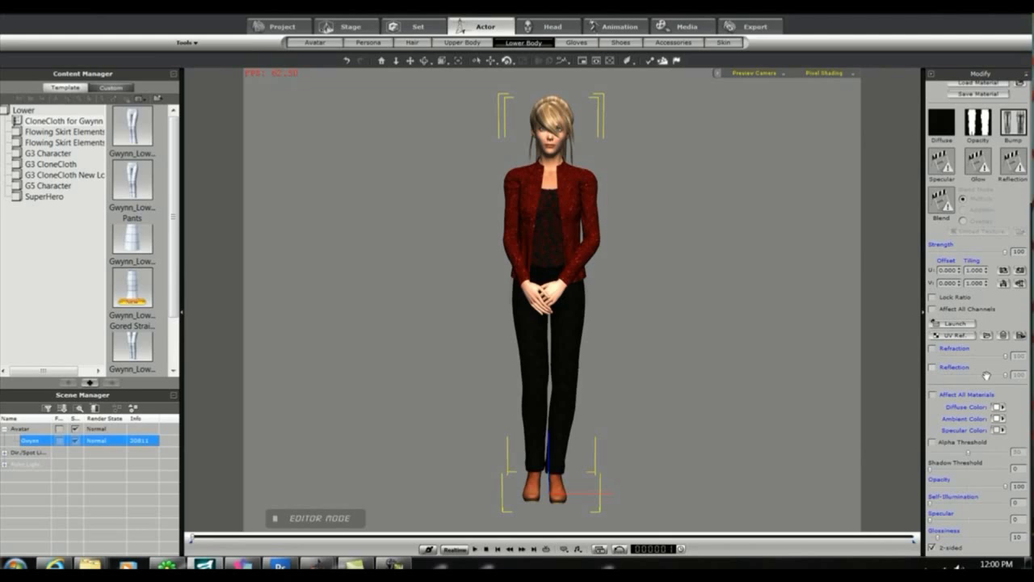
left_click_drag(1032, 330, 1022, 179)
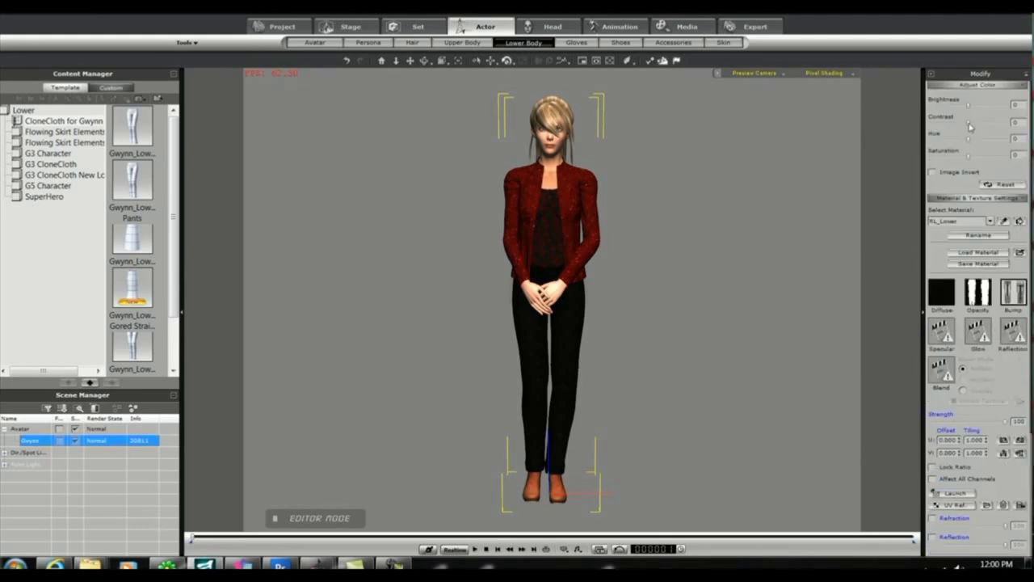
left_click_drag(969, 122, 1008, 123)
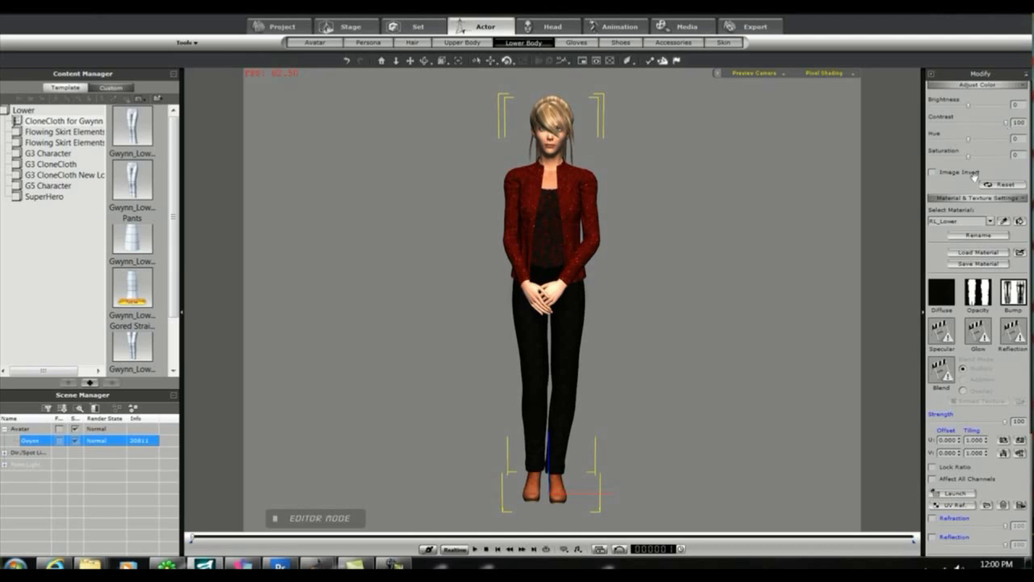
mouse_move(823, 325)
left_mouse_down()
mouse_move(660, 321)
mouse_move(832, 338)
left_mouse_up()
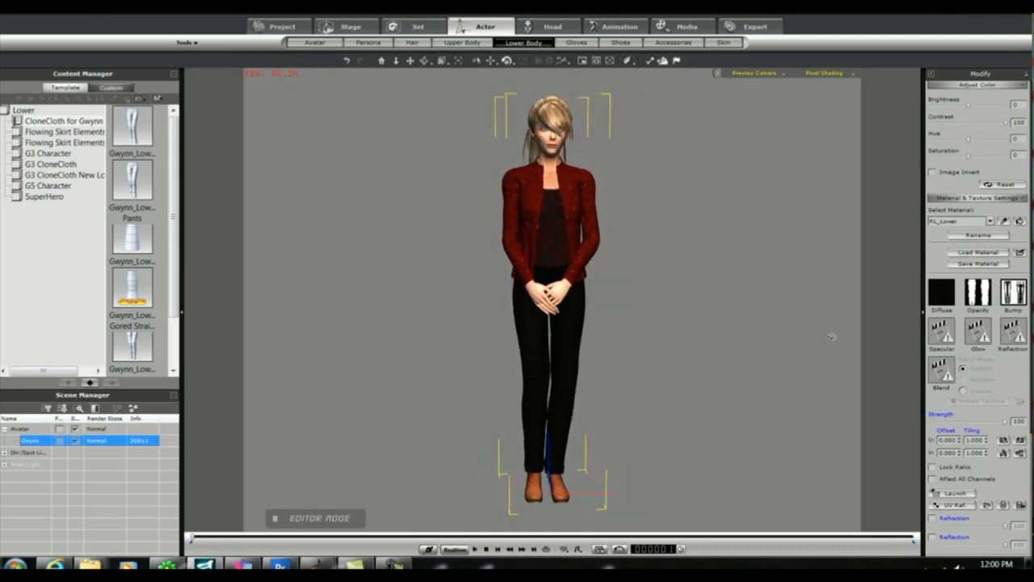
Step: Load Bumps/Slim Pant Bump.jpg into the pants material's Specular slot
left_click(942, 332)
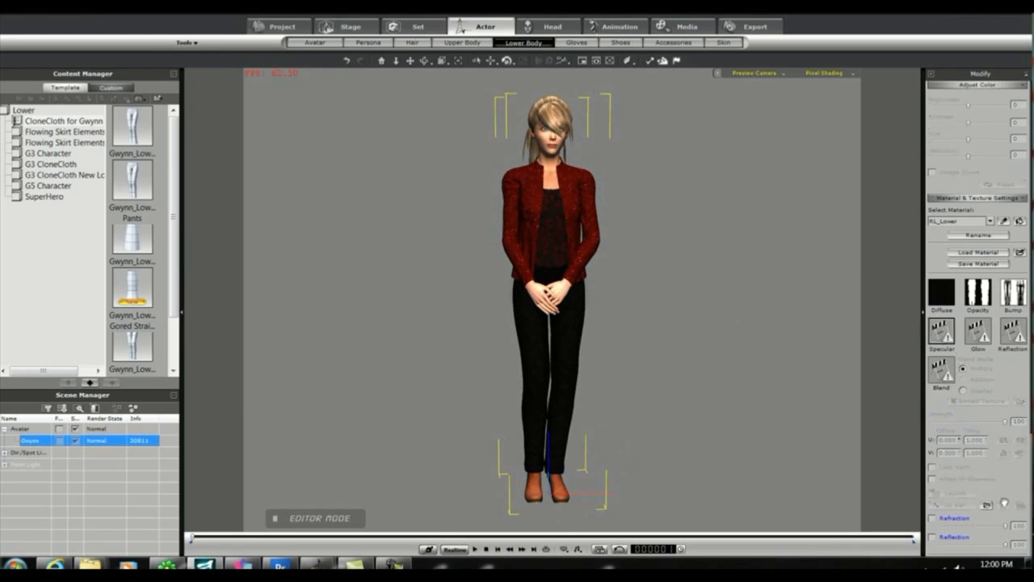
left_click(986, 505)
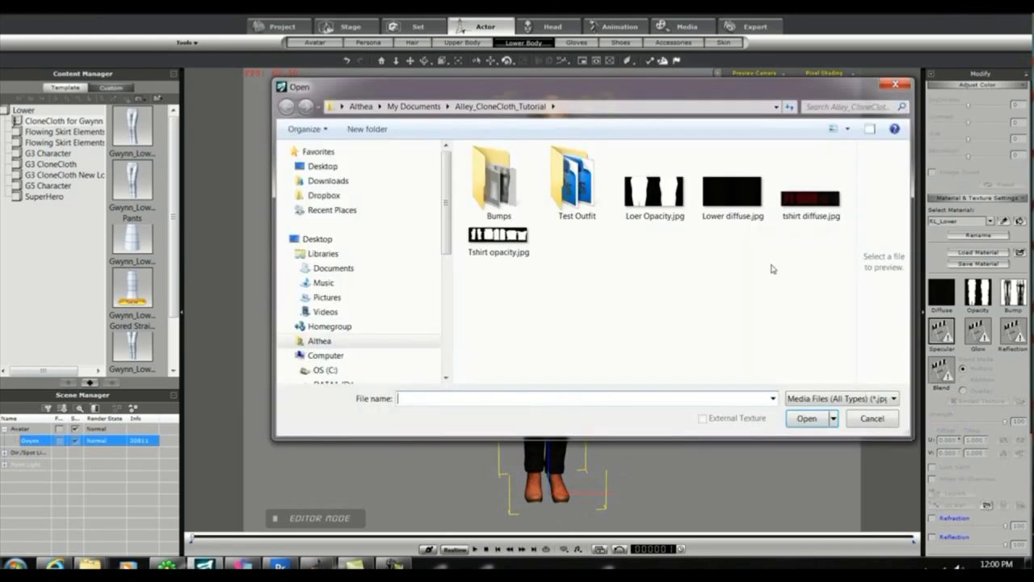
double_click(494, 182)
left_click(498, 172)
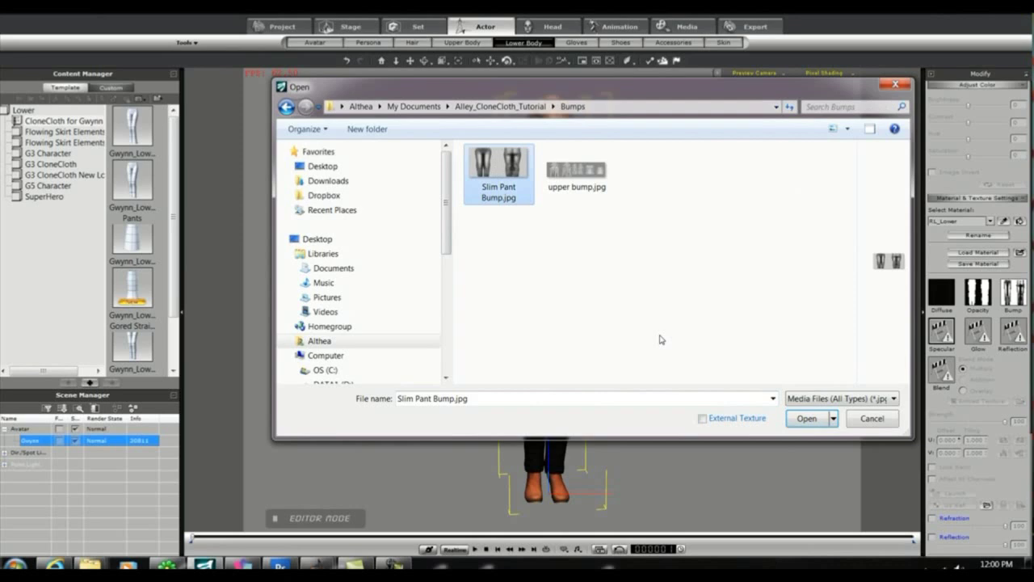
left_click(801, 418)
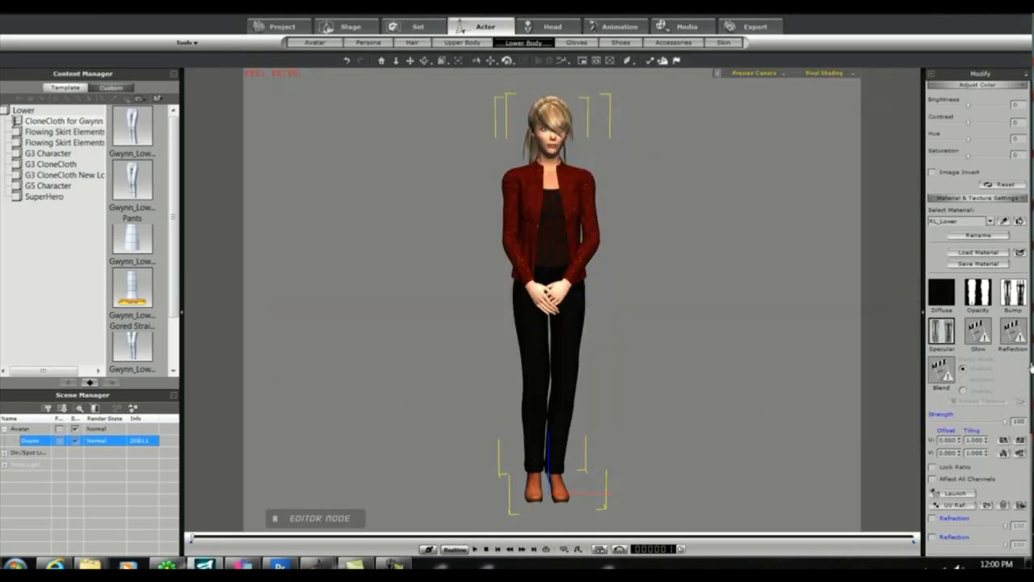
Step: Raise the pants' specular strength to 38 for a glossy sheen
left_click_drag(1031, 367, 1025, 514)
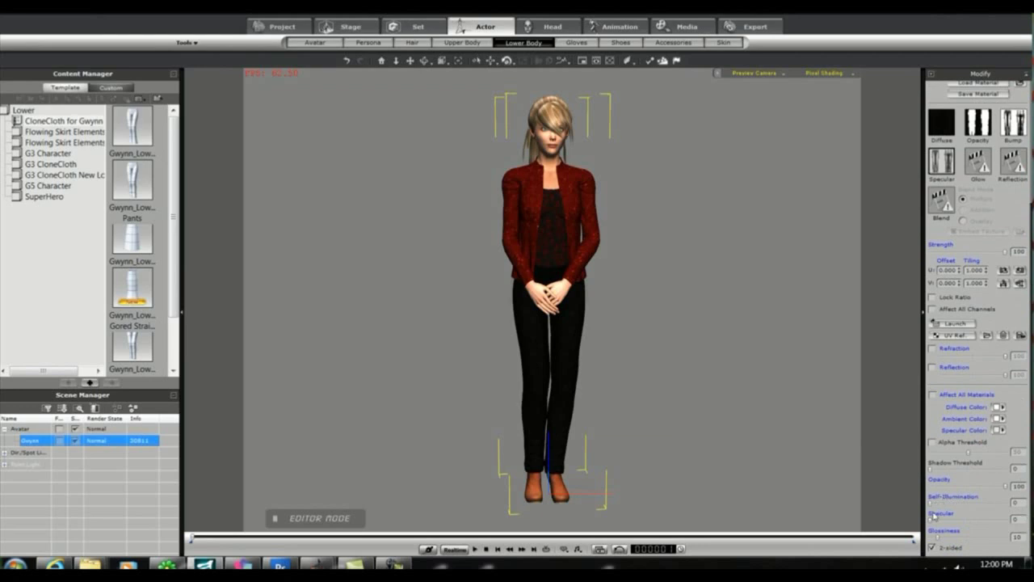
left_click_drag(933, 523, 936, 523)
left_click_drag(934, 523, 936, 524)
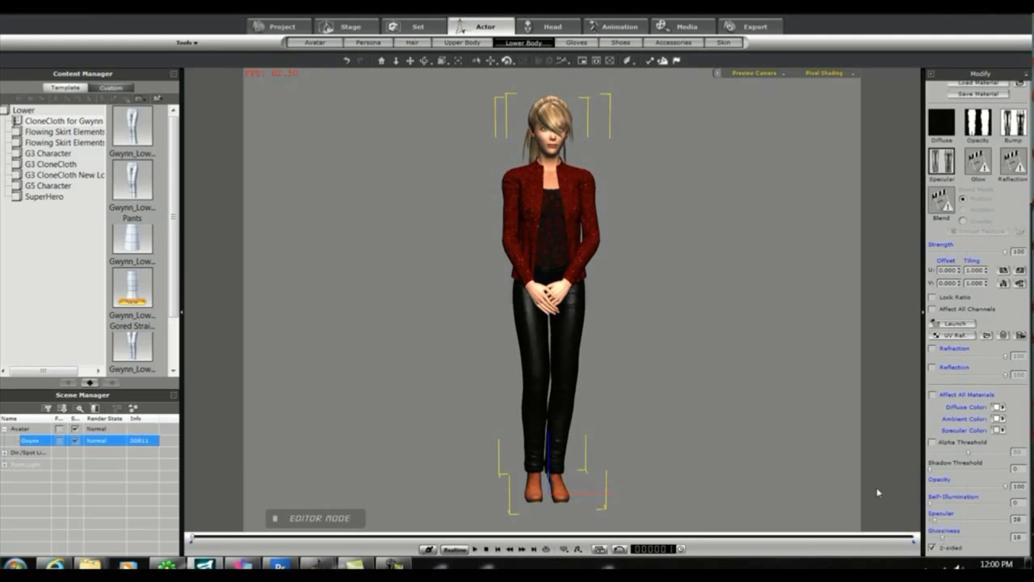
right_click_drag(781, 427, 746, 418)
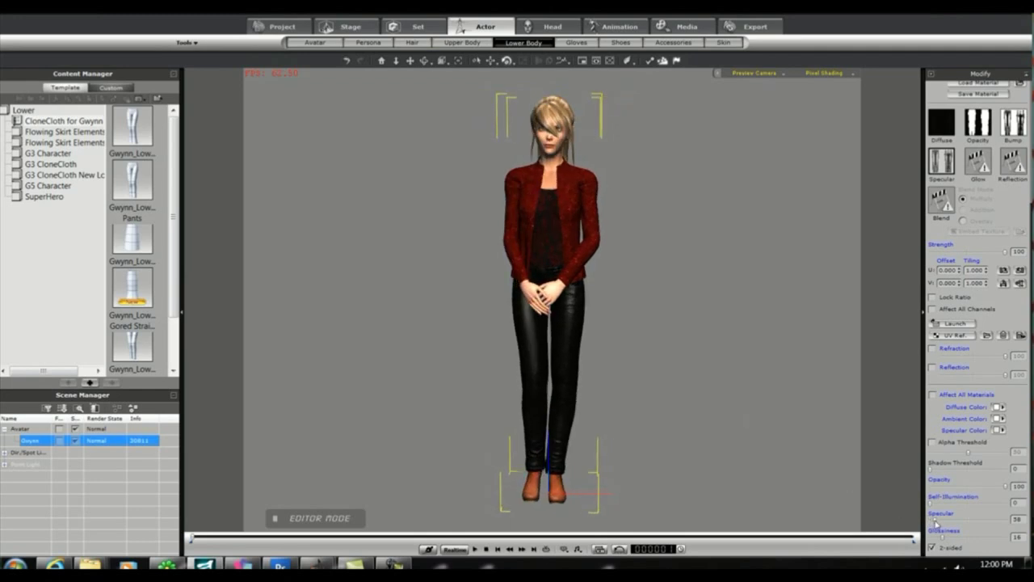